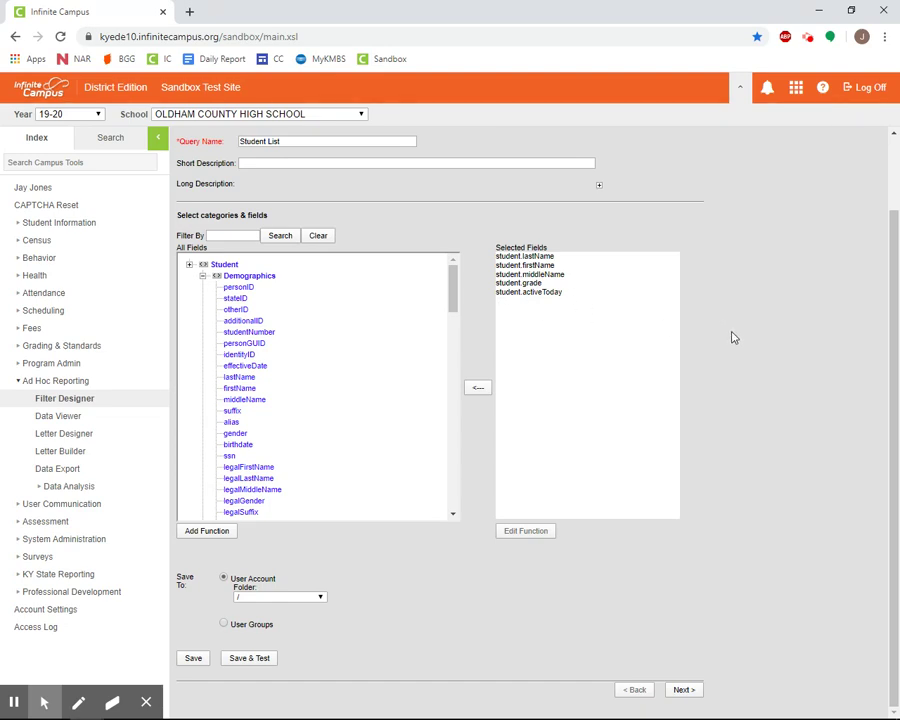
Save and test the query, then view the four returned records, grades 09–12, full-screen
left_click(255, 659)
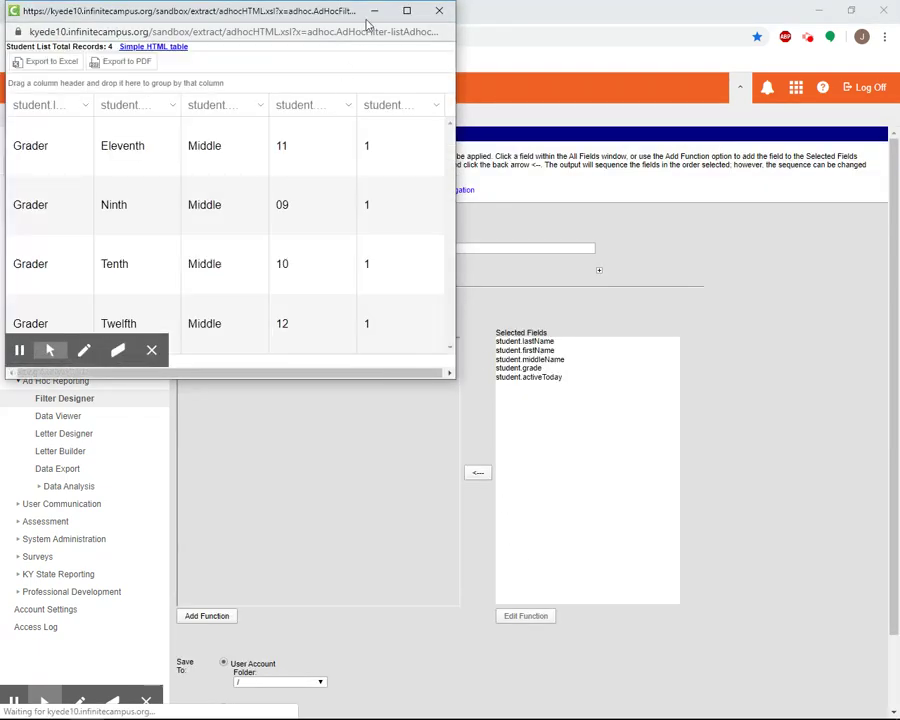
left_click(406, 10)
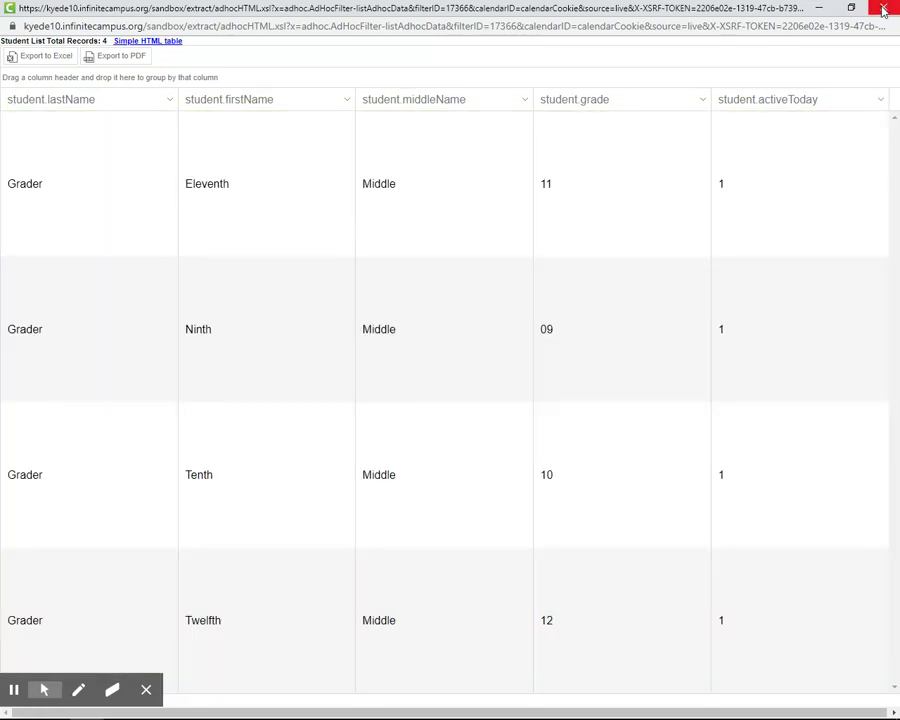
Close the test results and return to the Field Selection step listing six selected fields
left_click(880, 8)
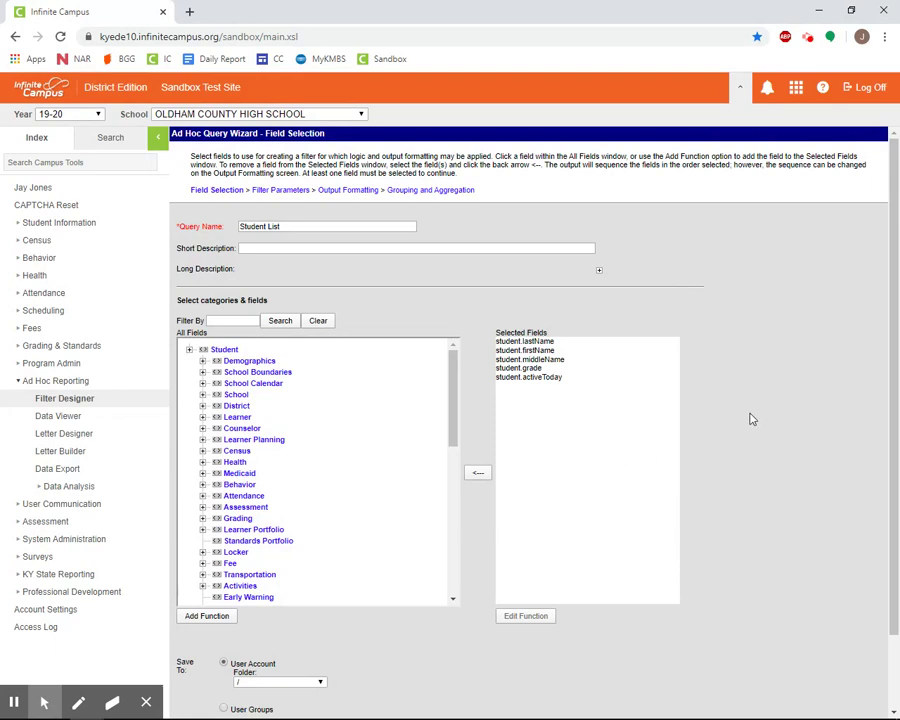
scroll(752, 419, "down", 2)
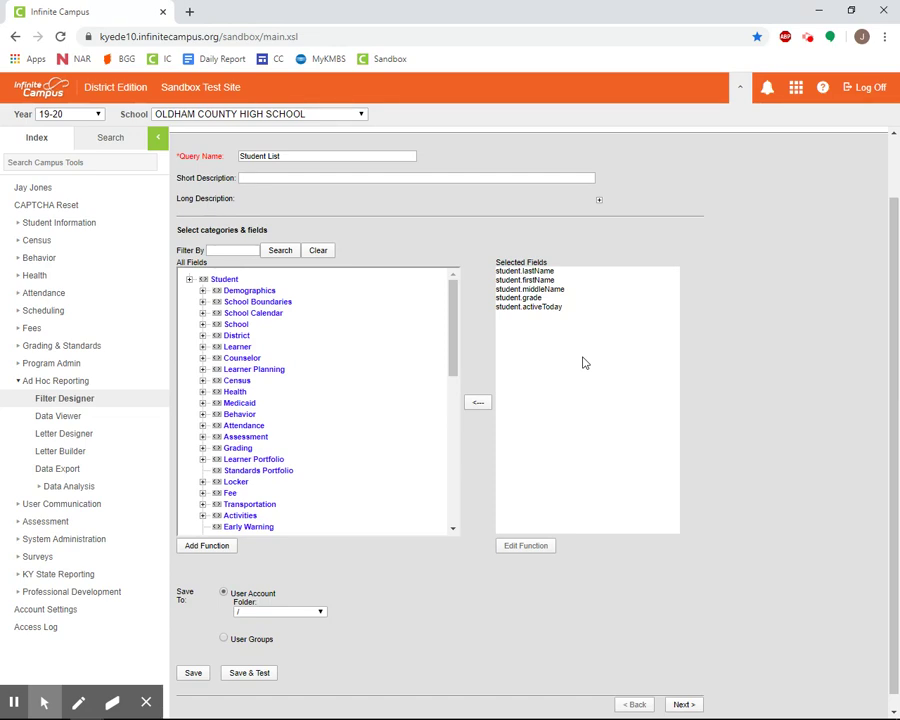
Expand Demographics and its Custom Person group in the All Fields tree to browse their fields
scroll(362, 333, "down", 1)
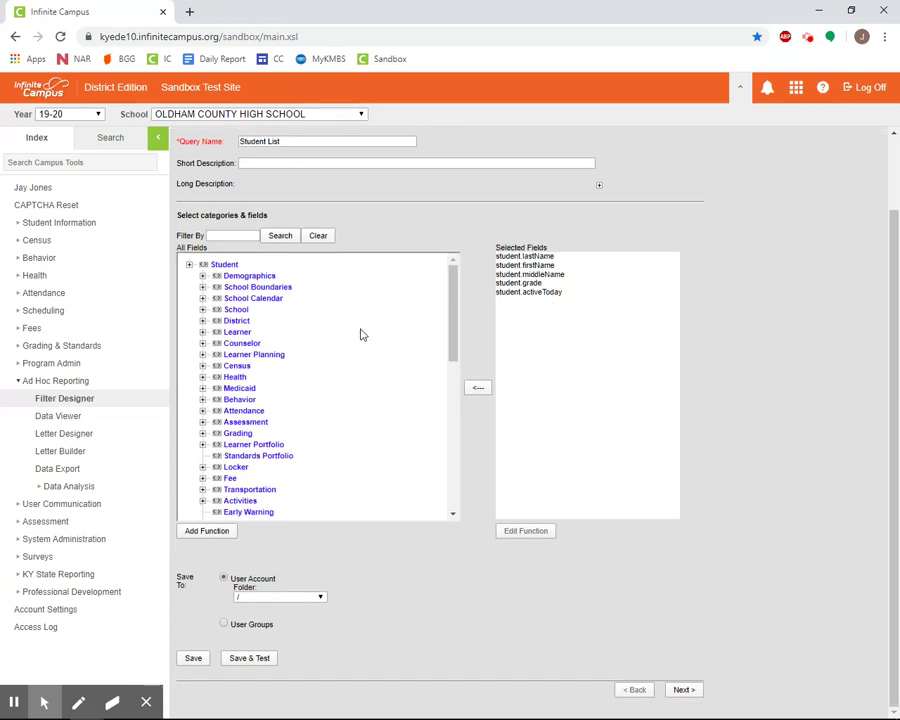
left_click(203, 276)
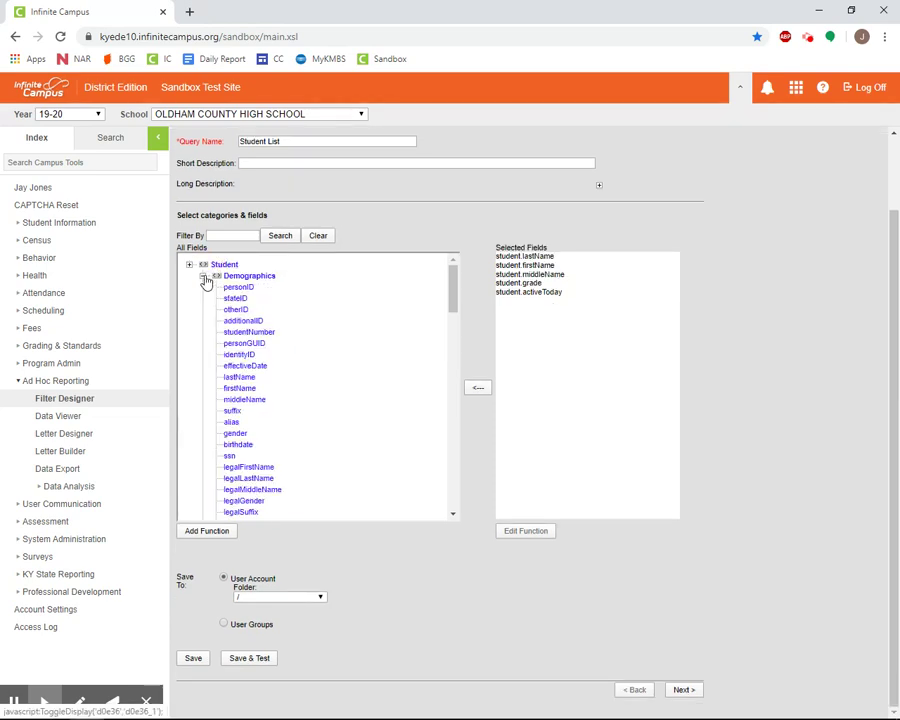
scroll(320, 362, "down", 12)
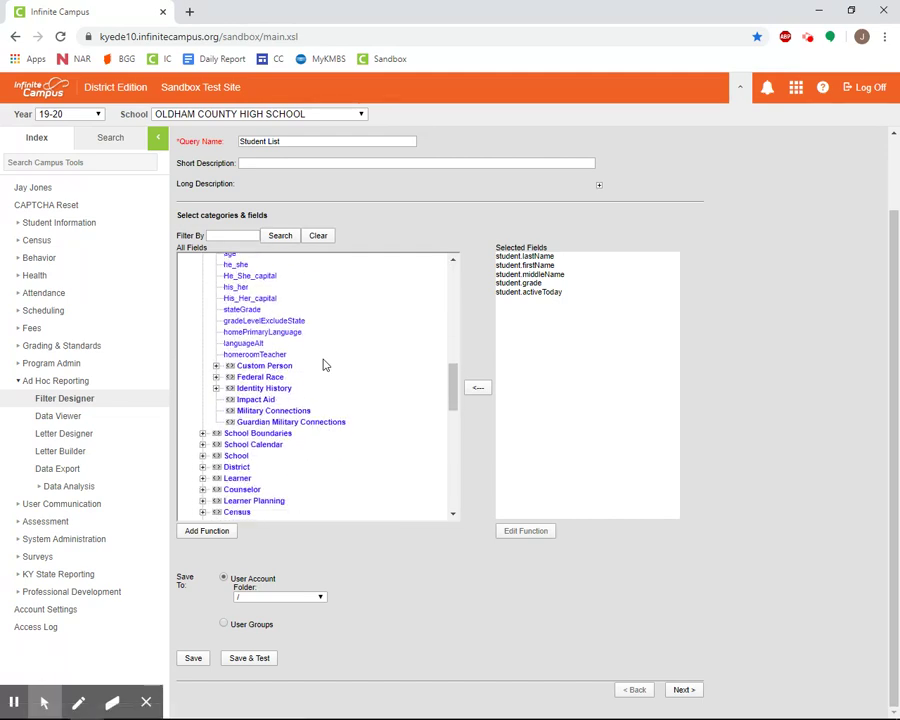
left_click(216, 366)
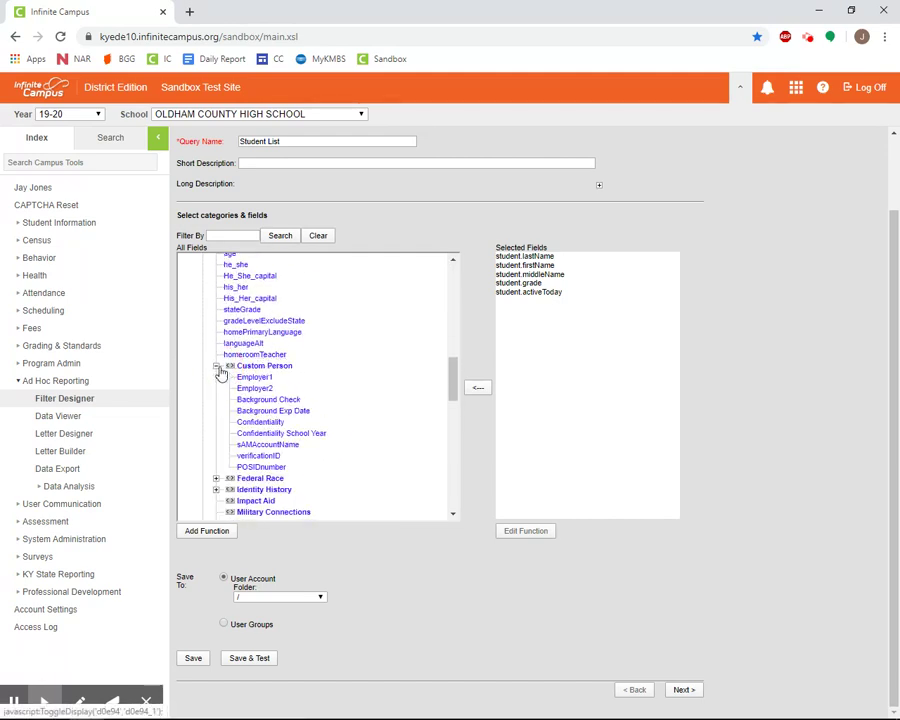
scroll(369, 430, "down", 3)
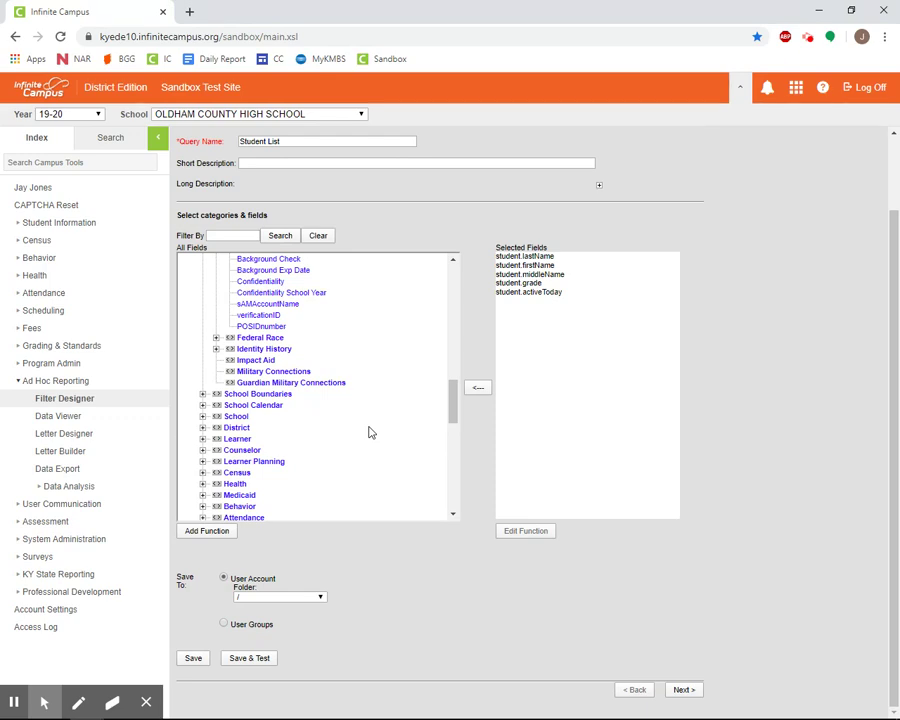
scroll(369, 432, "up", 15)
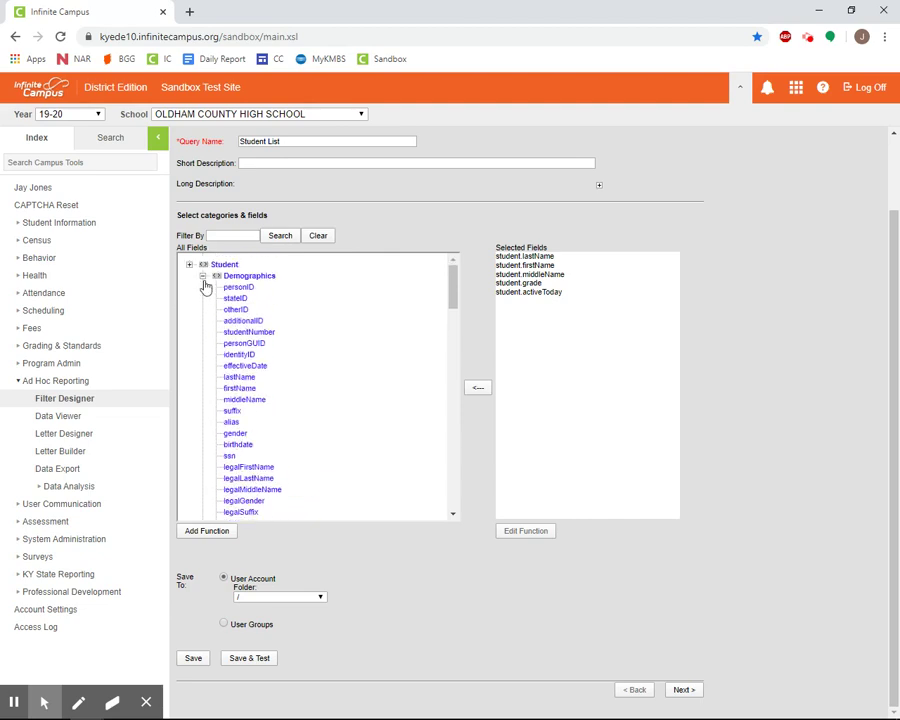
left_click(202, 276)
scroll(305, 385, "down", 1)
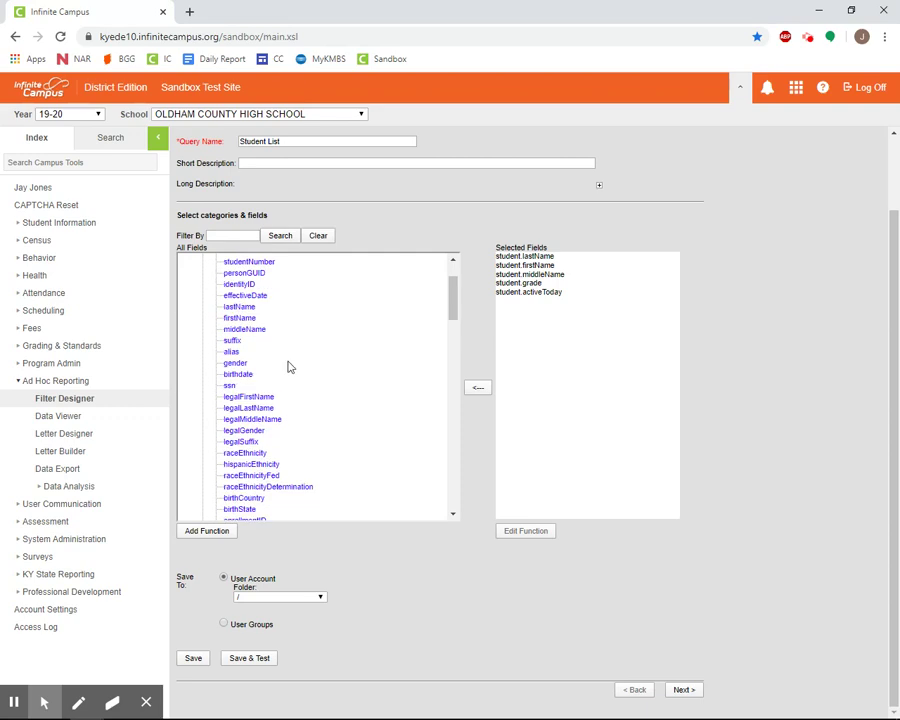
scroll(310, 372, "down", 3)
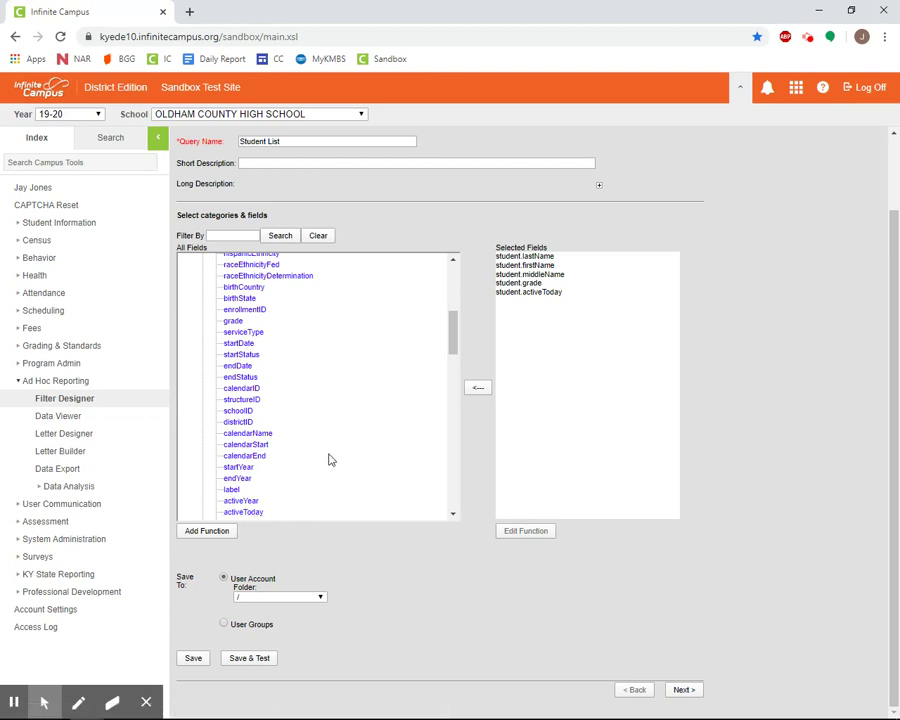
scroll(278, 446, "up", 3)
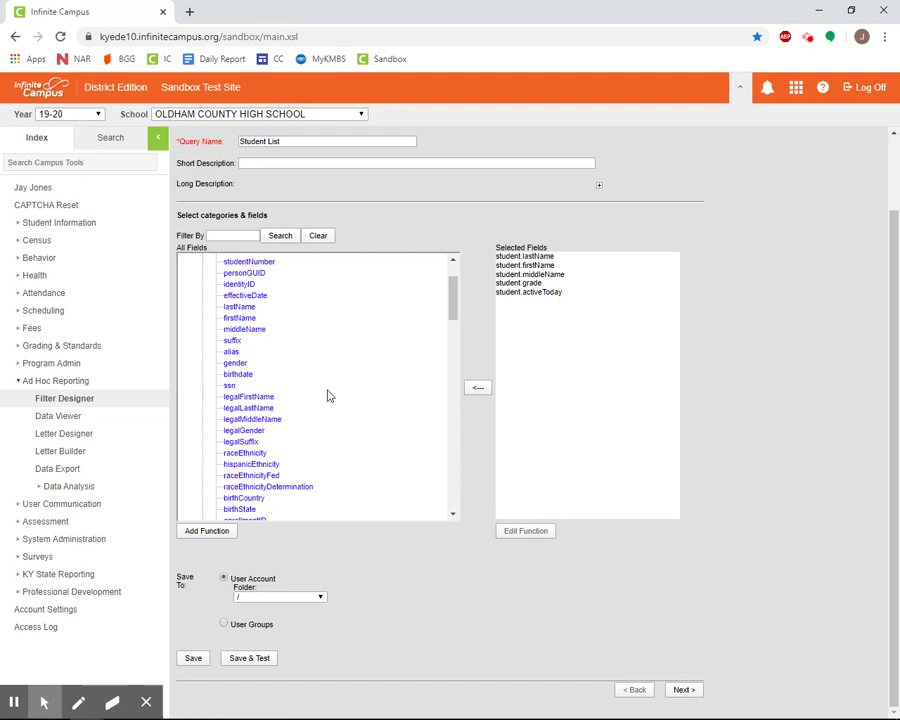
scroll(326, 396, "up", 2)
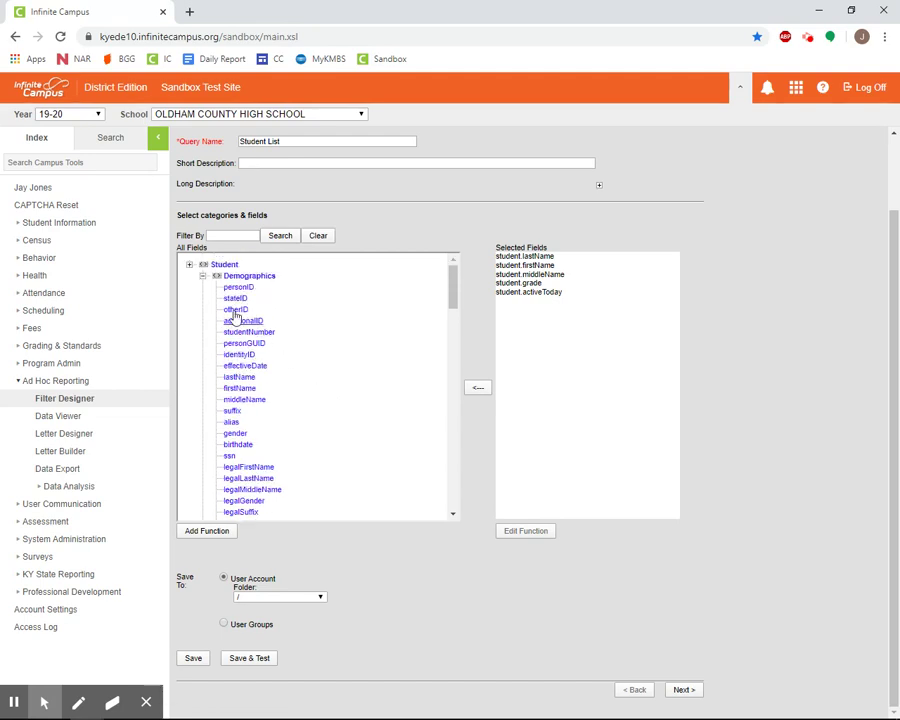
Collapse Demographics, then expand and collapse Census after inspecting its fields
left_click(203, 280)
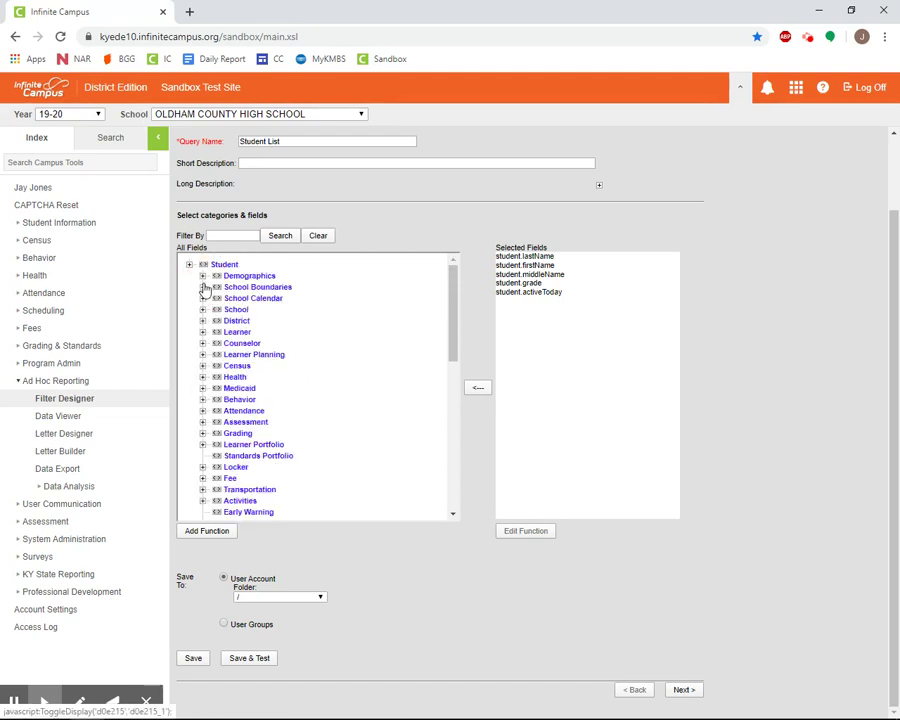
left_click(203, 365)
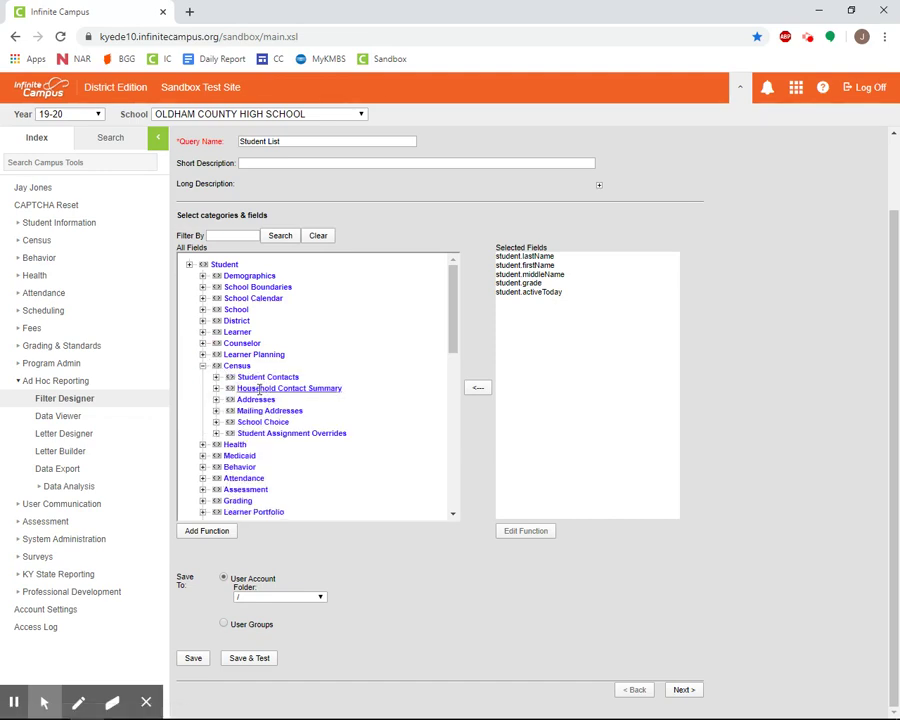
mouse_move(262, 388)
left_click(202, 365)
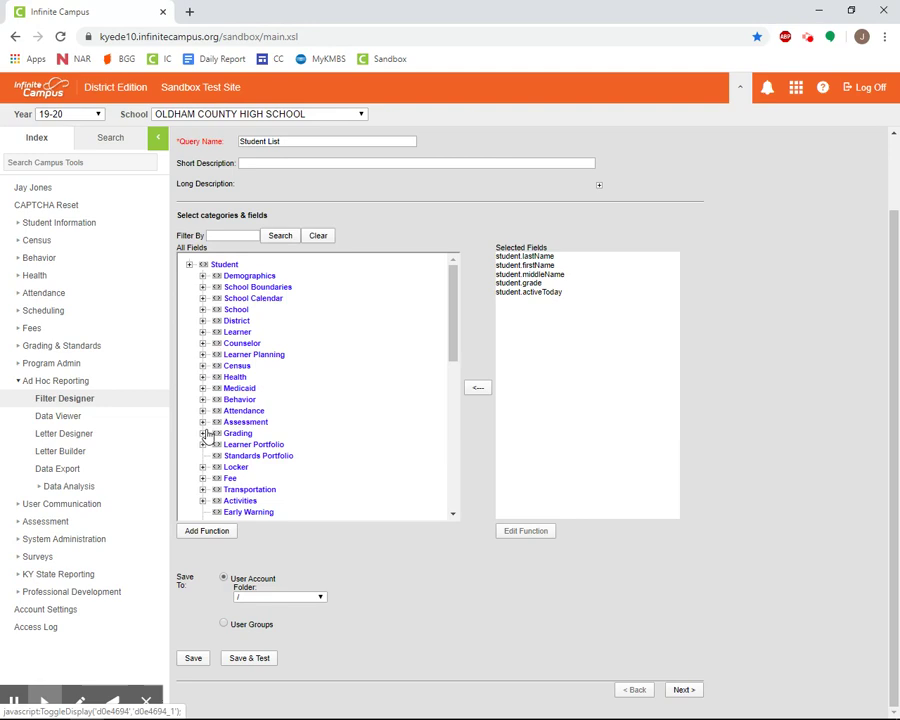
Expand Learner to browse its fields, then collapse it again
left_click(202, 335)
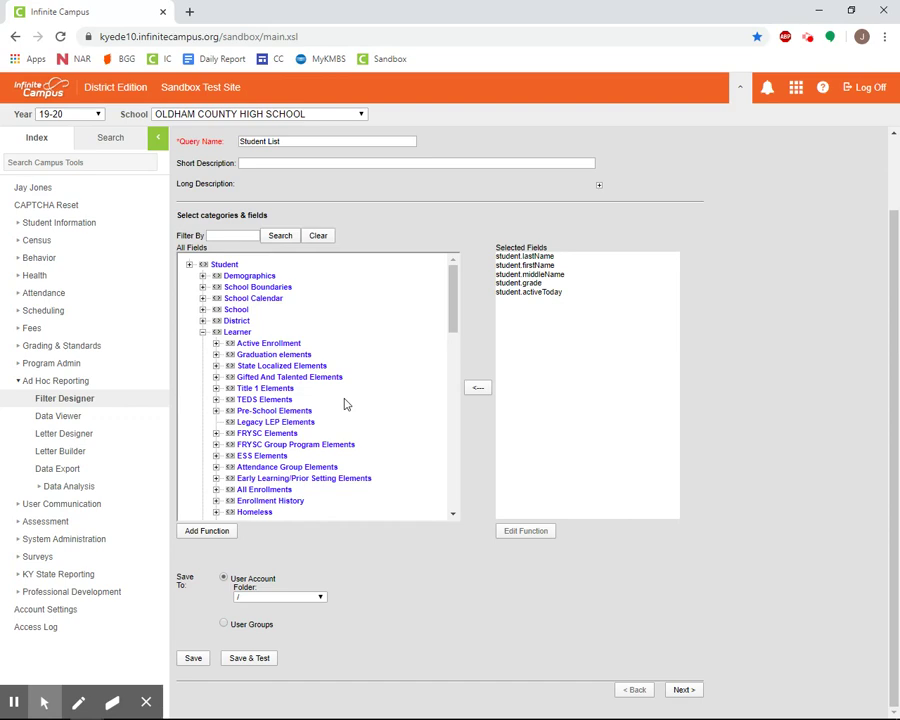
scroll(345, 403, "down", 2)
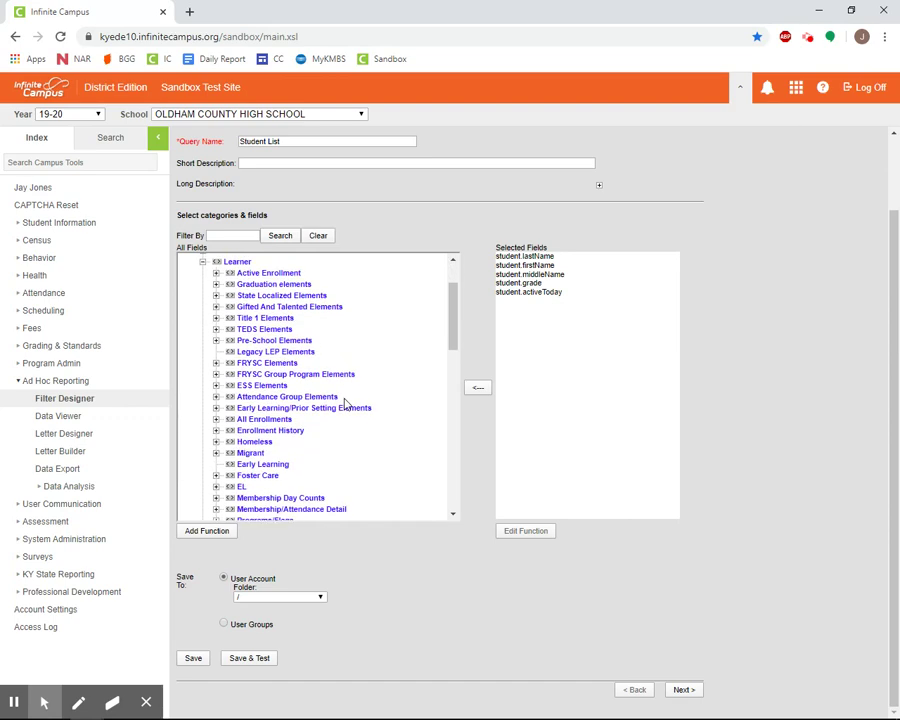
scroll(345, 403, "down", 4)
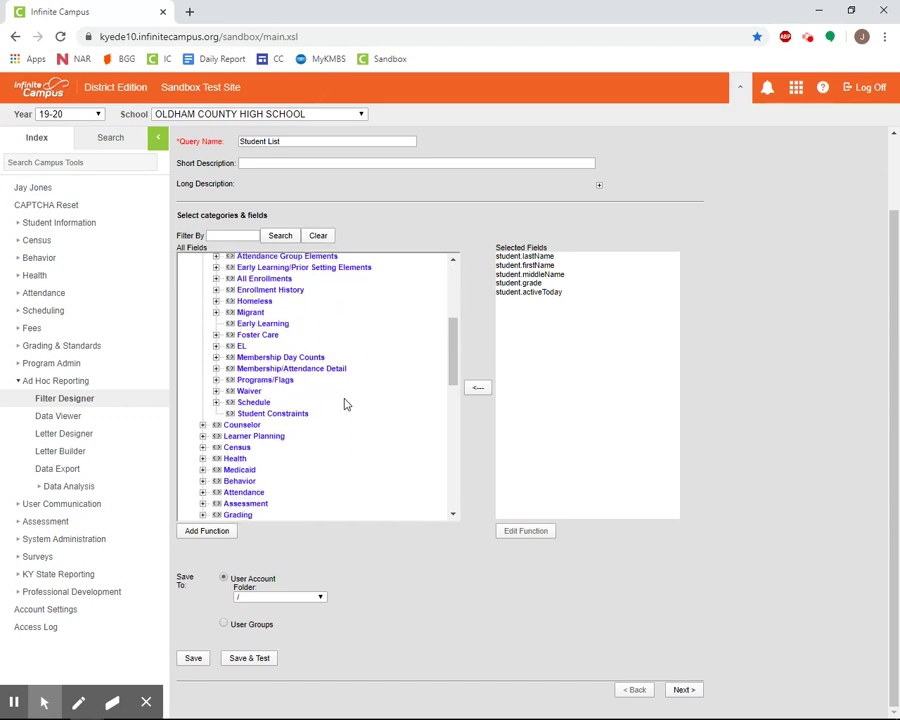
scroll(340, 403, "up", 5)
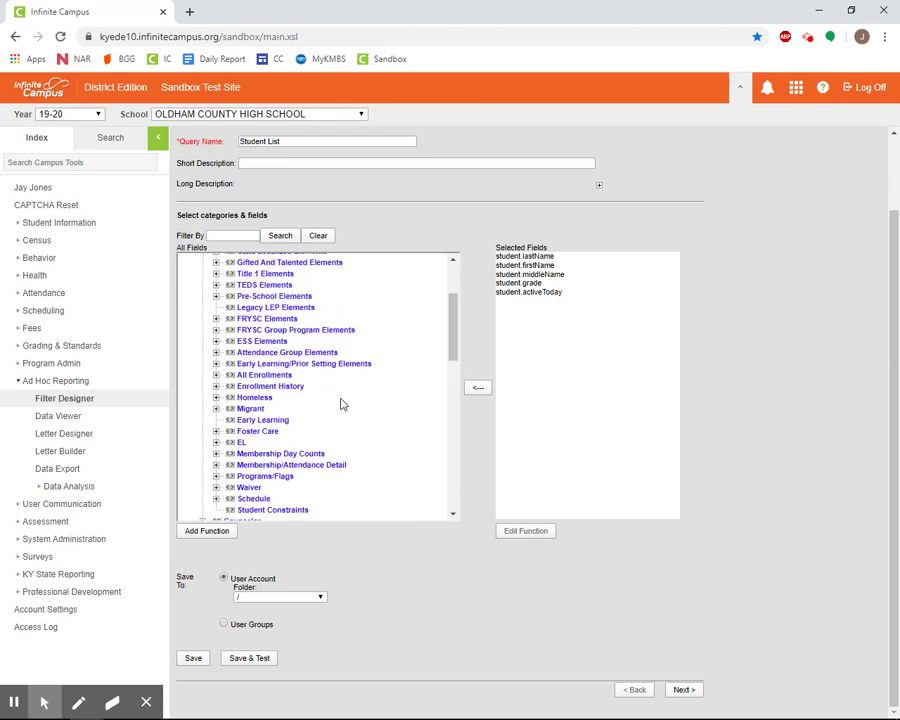
left_click(203, 331)
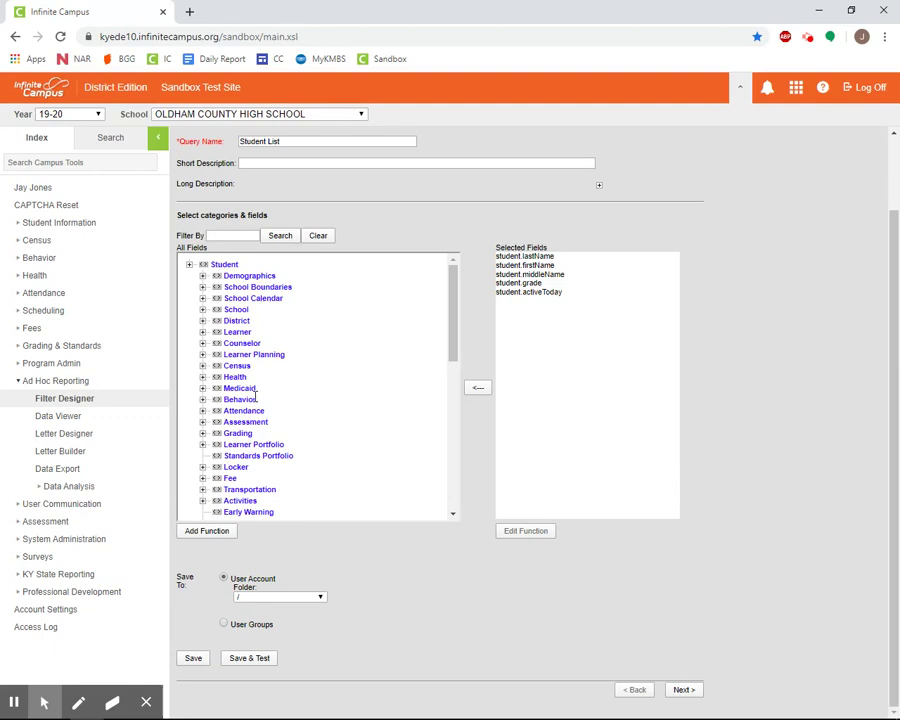
Expand Grading and its Grading Detail group to browse the available fields
left_click(202, 433)
scroll(309, 437, "down", 2)
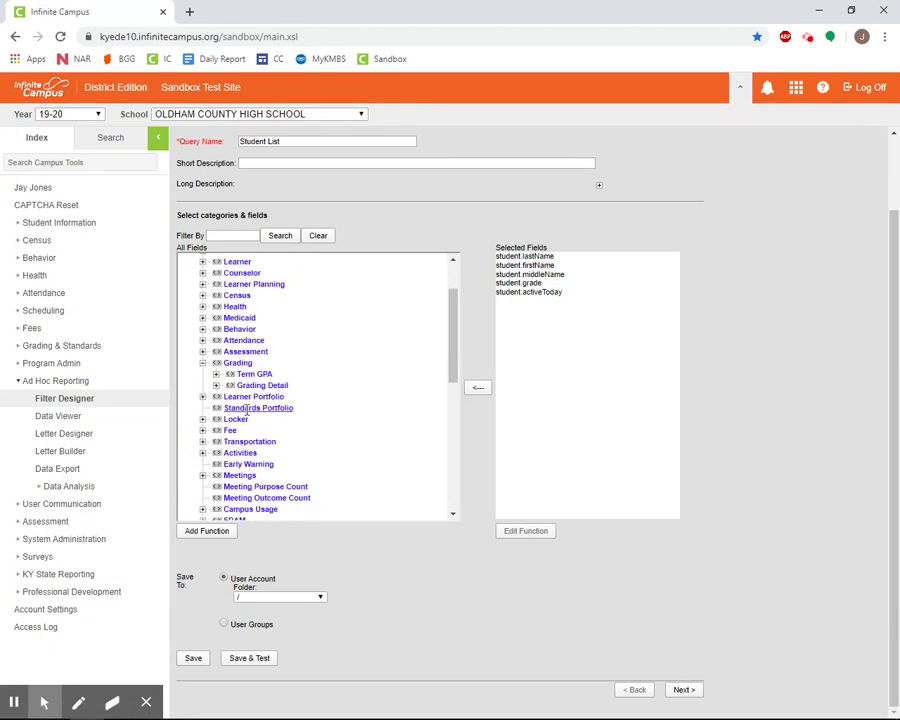
left_click(216, 385)
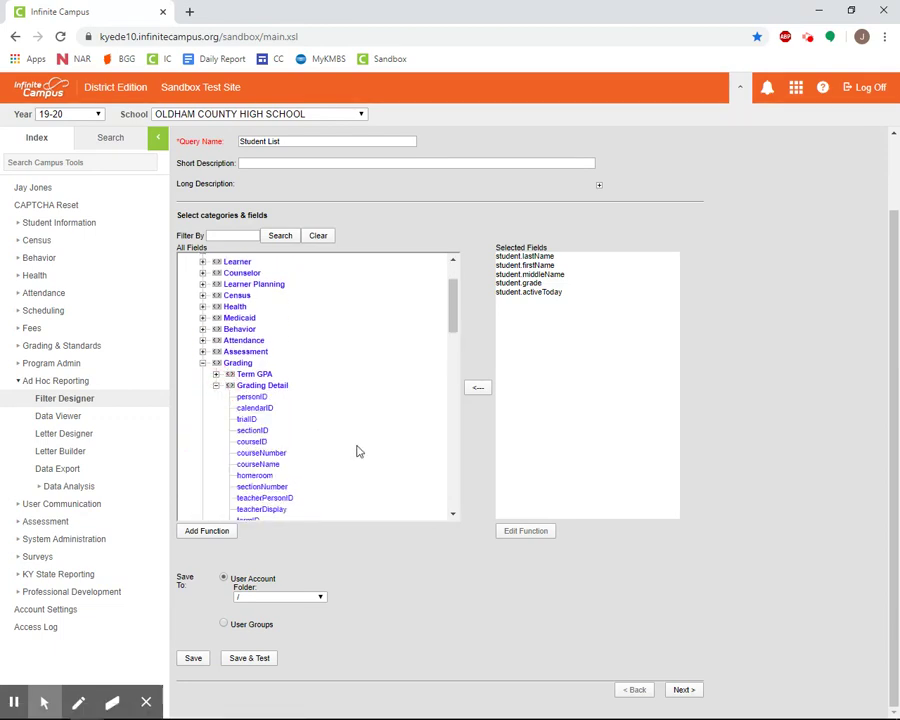
scroll(357, 451, "down", 5)
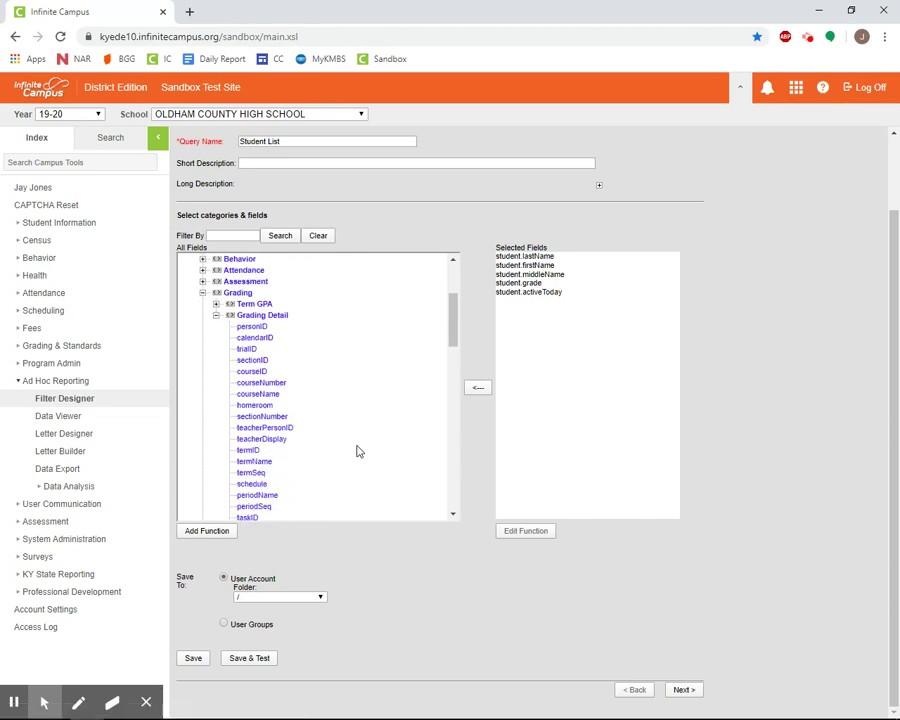
scroll(359, 451, "down", 4)
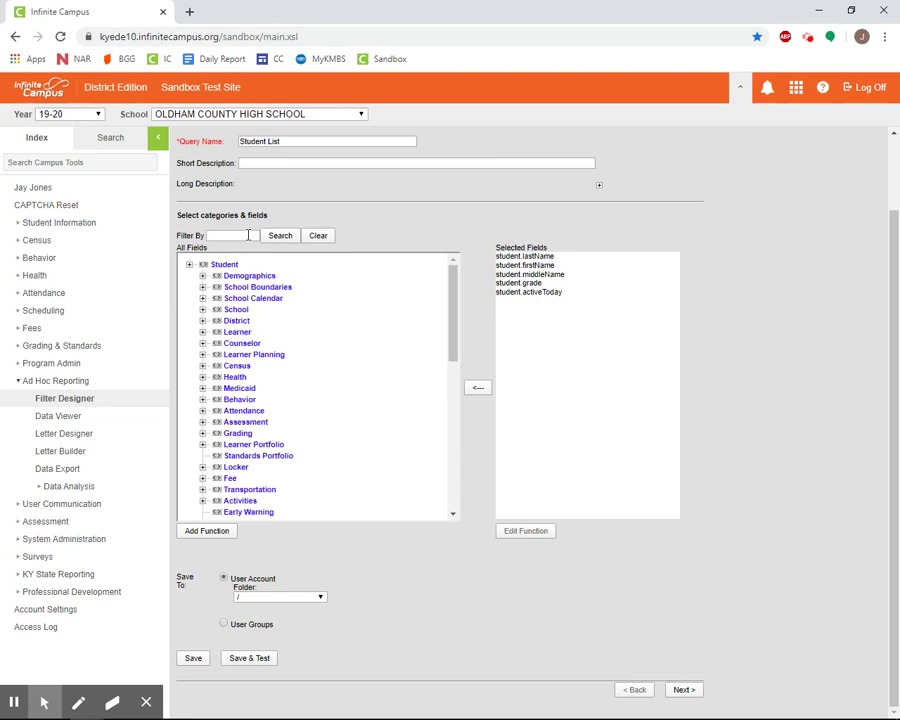
Filter the All Fields tree by 'activetoday' and expand Demographics to reveal activeToday
left_click(248, 235)
type("activetoday")
left_click(277, 238)
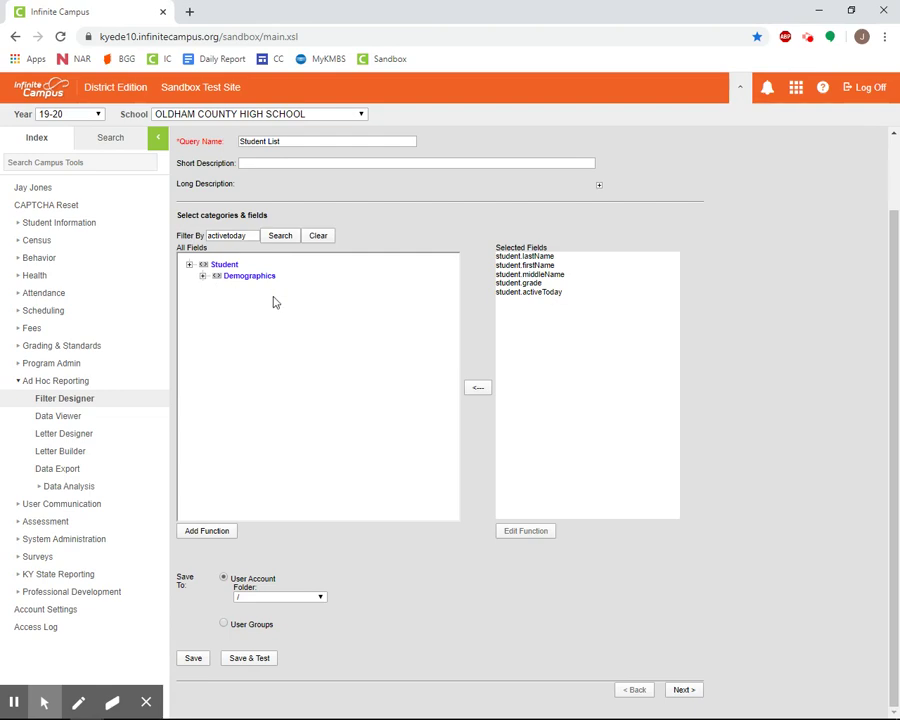
left_click(225, 280)
left_click(202, 276)
Clear the activetoday filter so every Student field category is listed again
left_click(315, 237)
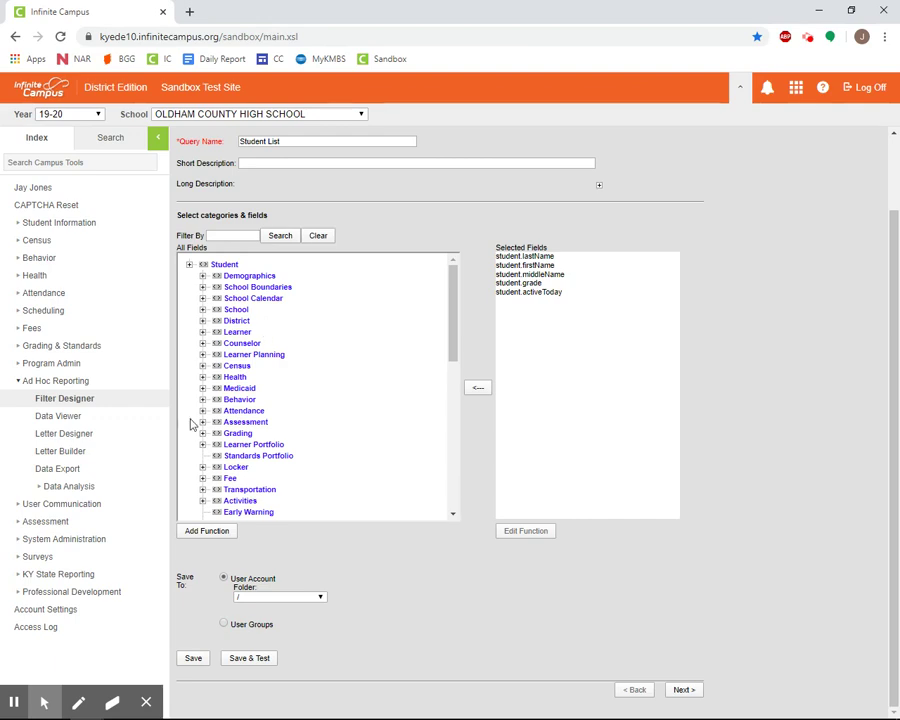
left_click(50, 706)
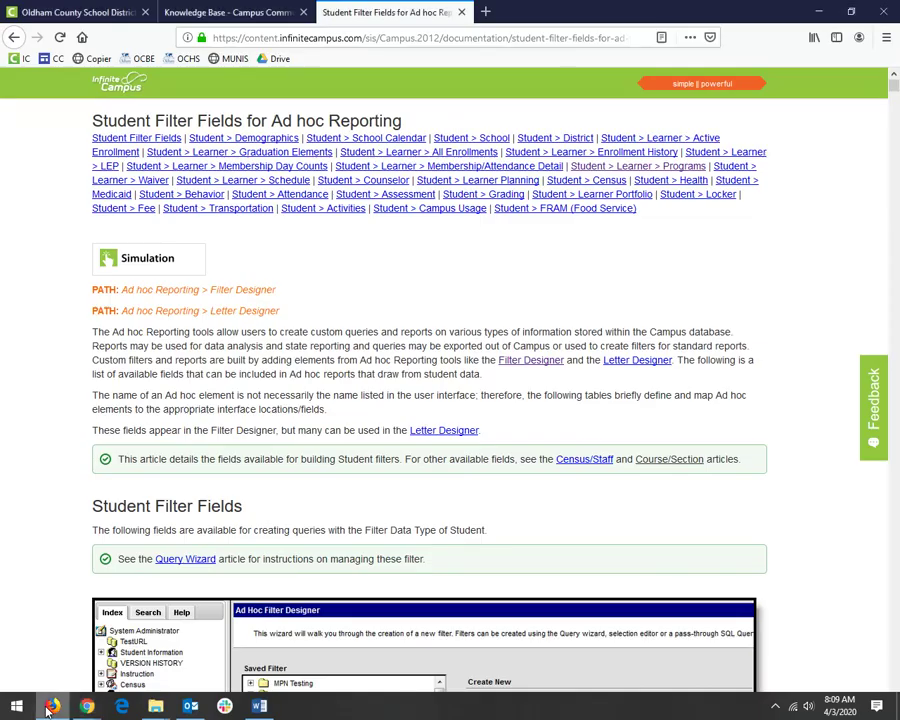
scroll(338, 267, "down", 20)
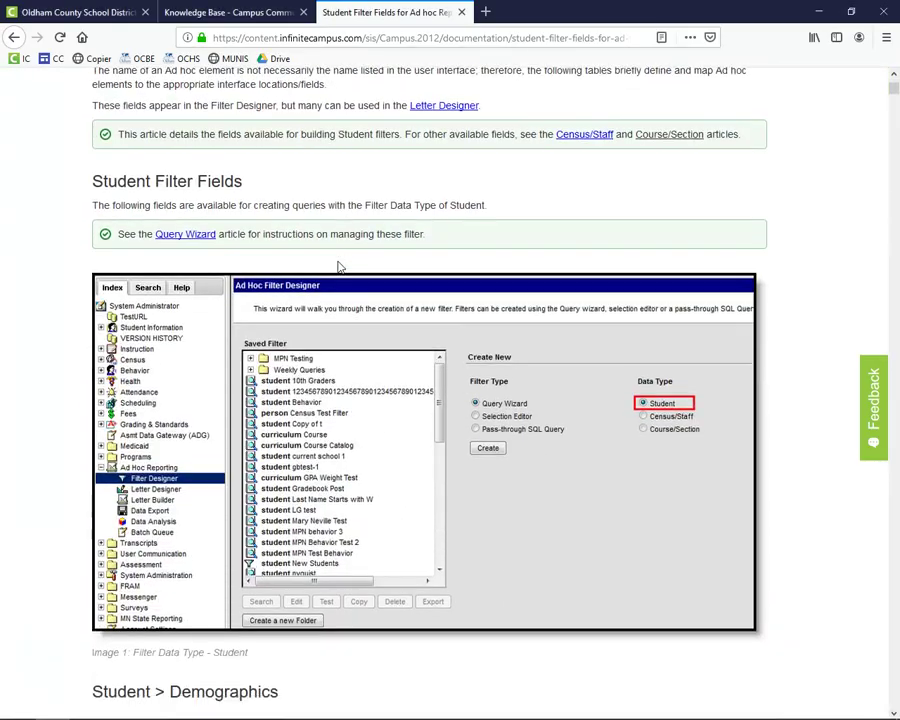
scroll(338, 267, "down", 15)
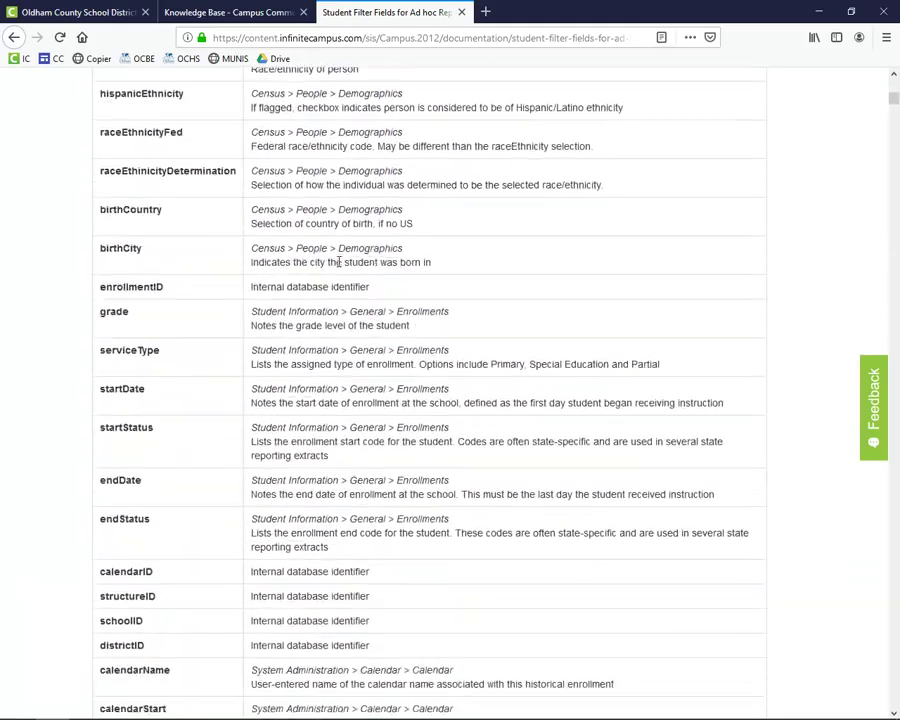
scroll(338, 267, "down", 20)
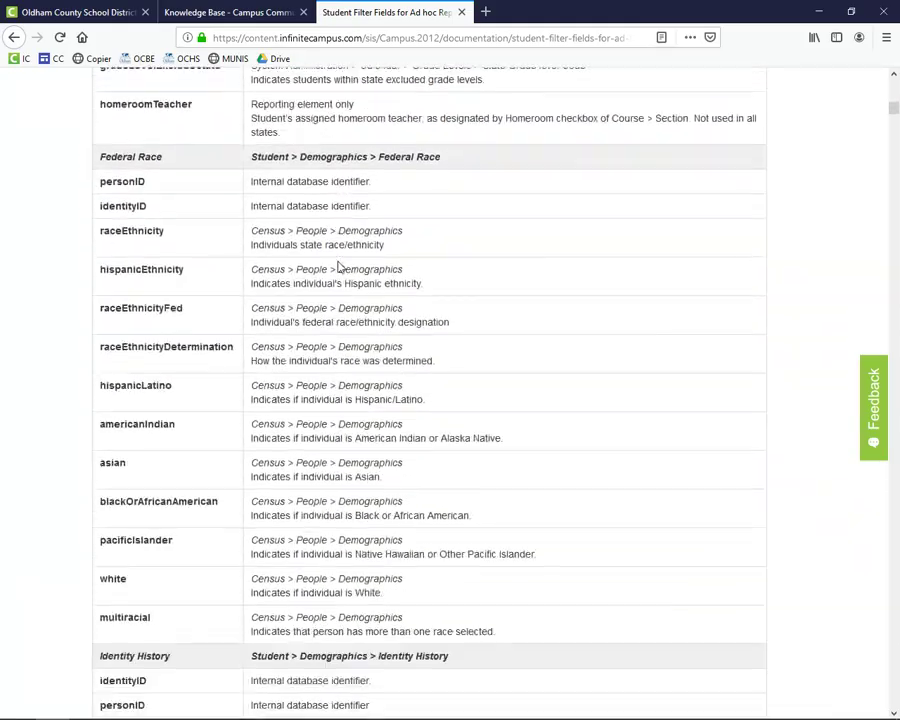
scroll(338, 261, "down", 20)
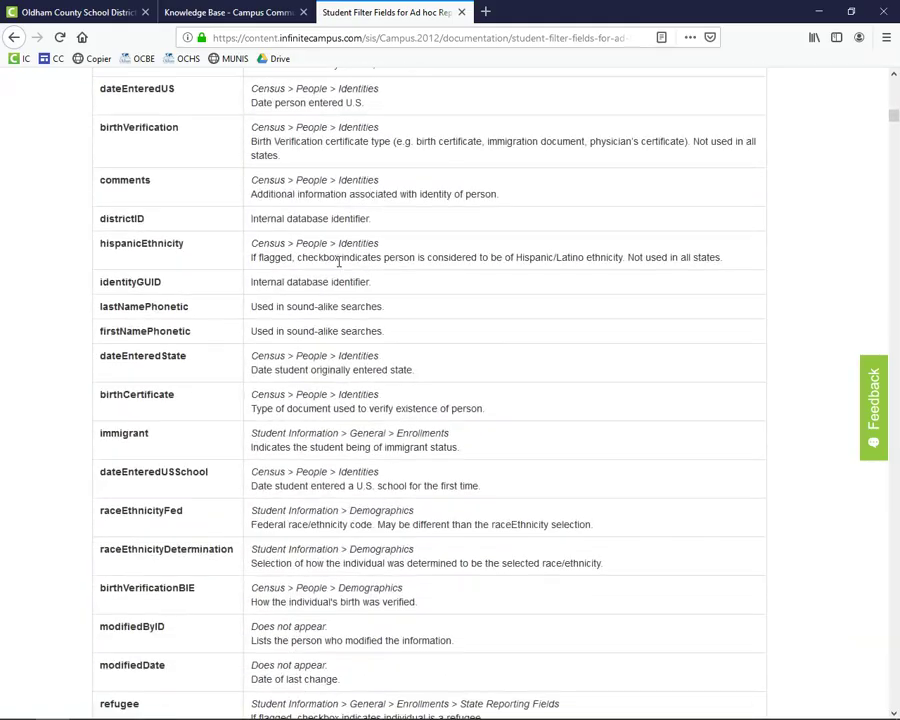
scroll(338, 261, "down", 6)
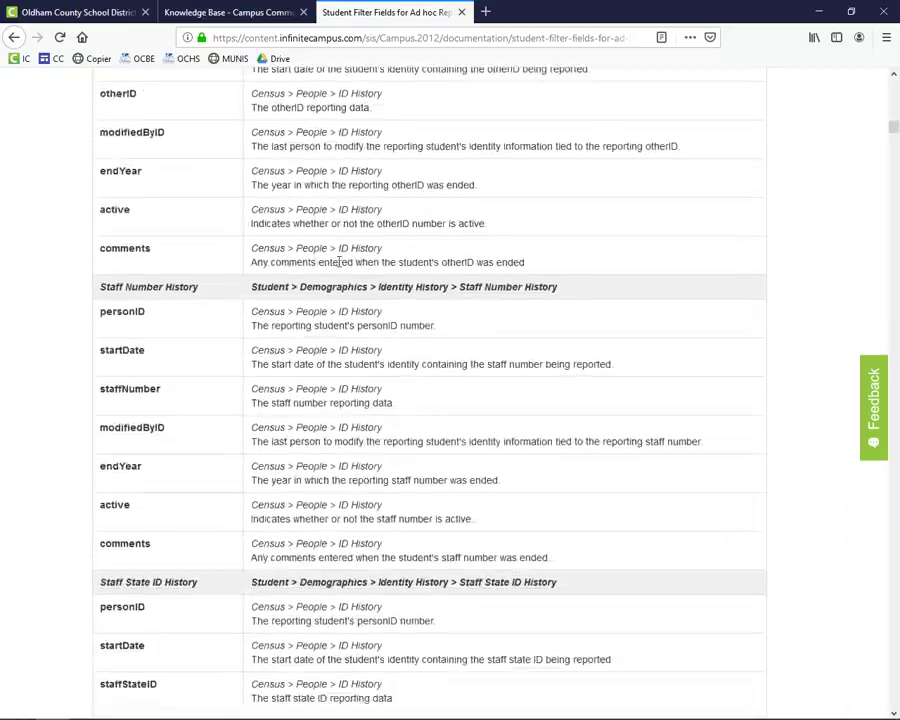
scroll(338, 261, "up", 20)
scroll(338, 261, "up", 20)
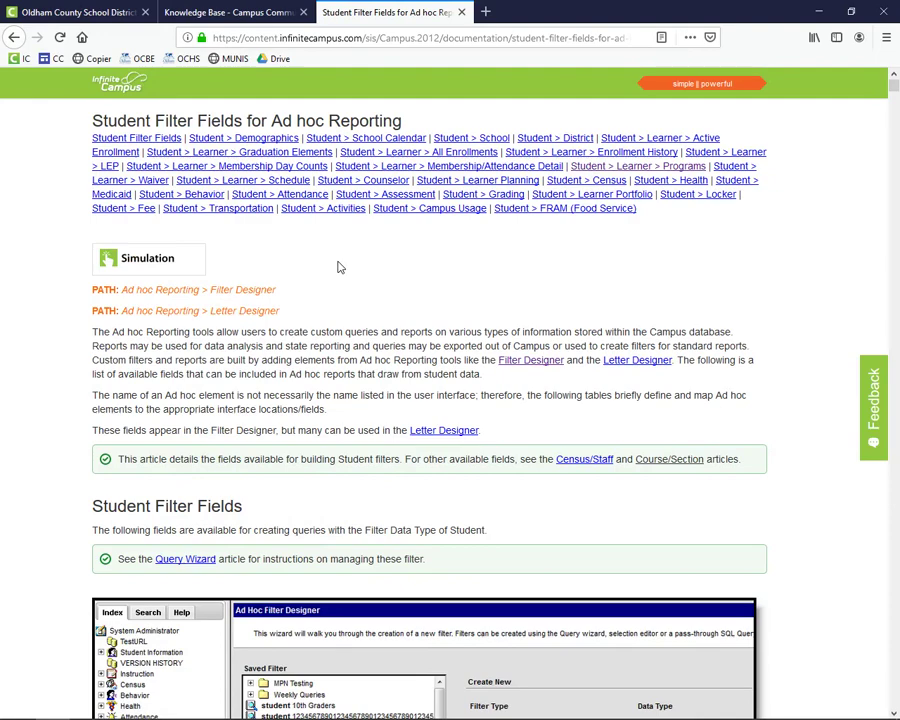
mouse_move(90, 710)
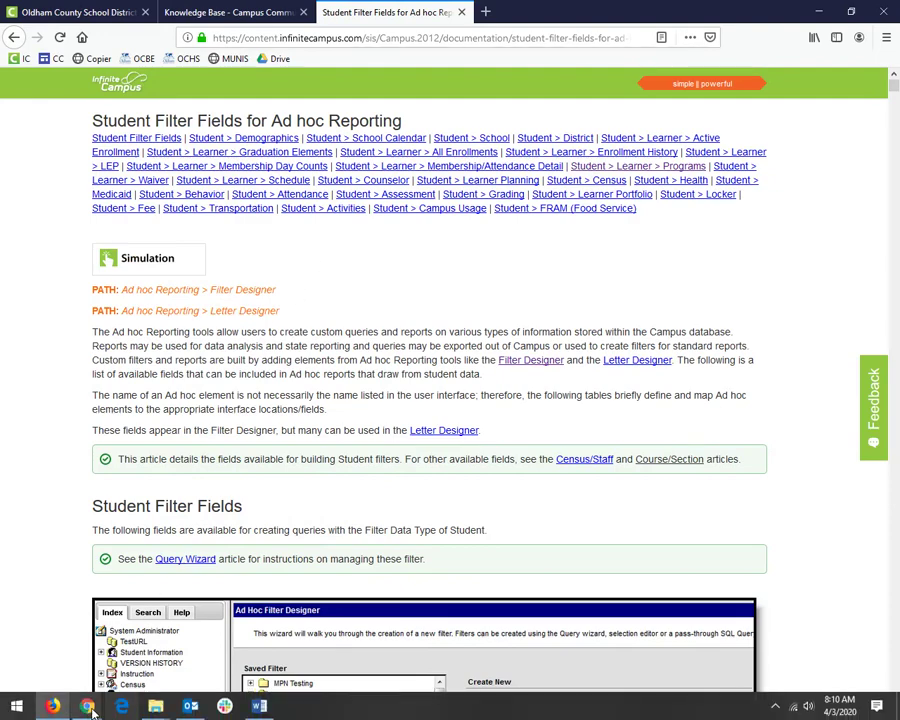
left_click(70, 660)
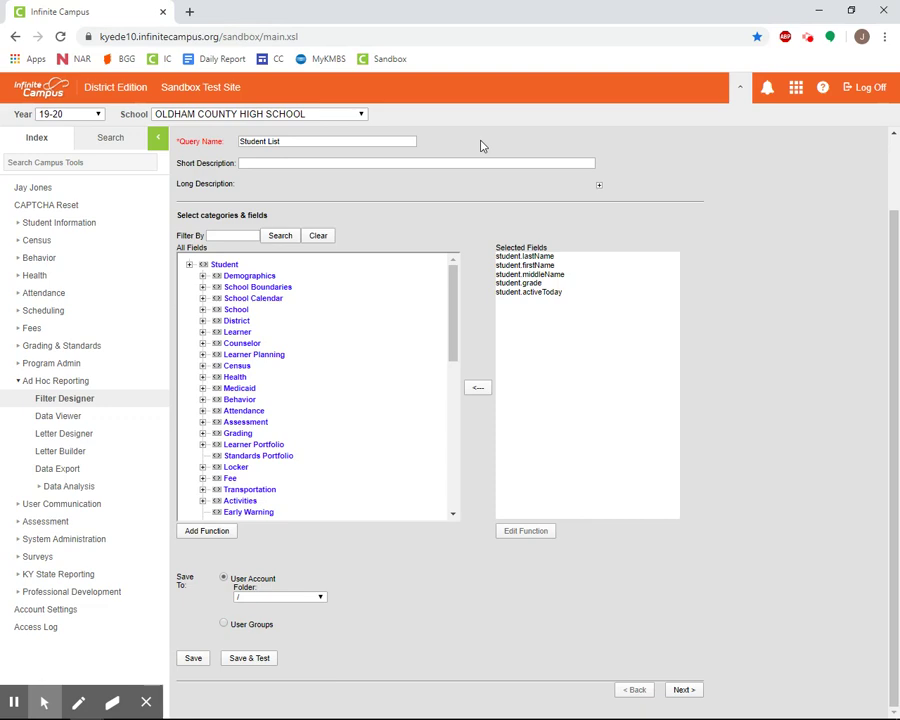
Filter the fields by 'flag' and expand Learner to show its Programs/Flags subgroup
left_click(240, 235)
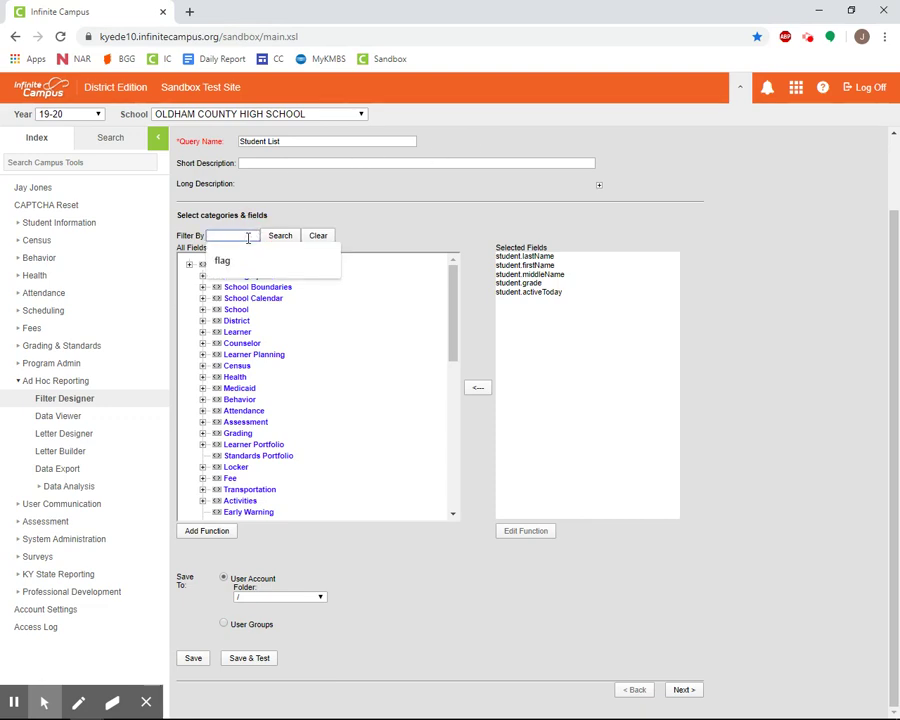
type("flag")
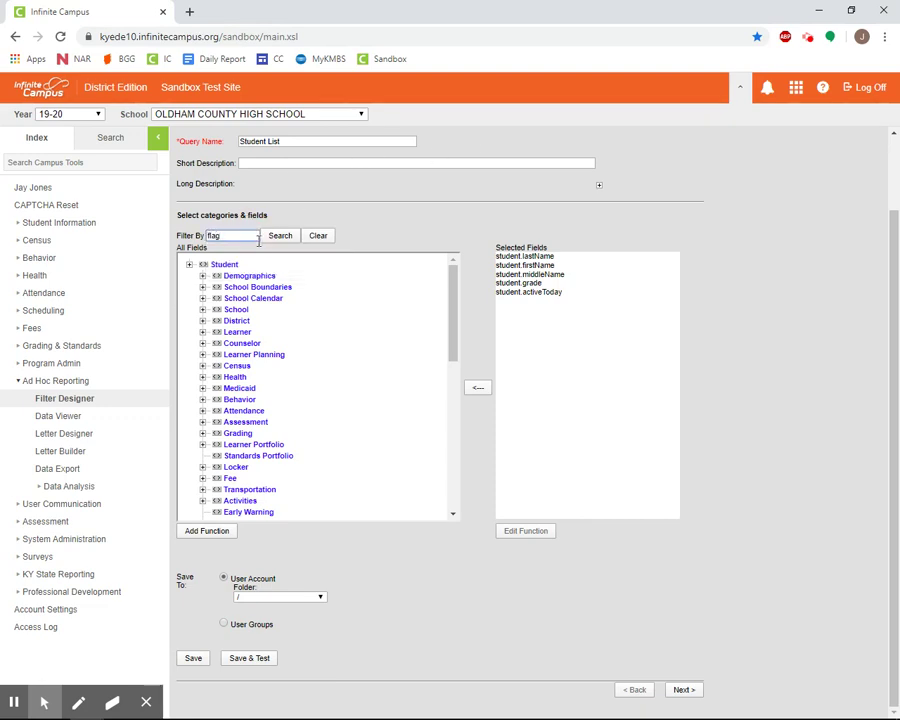
left_click(279, 236)
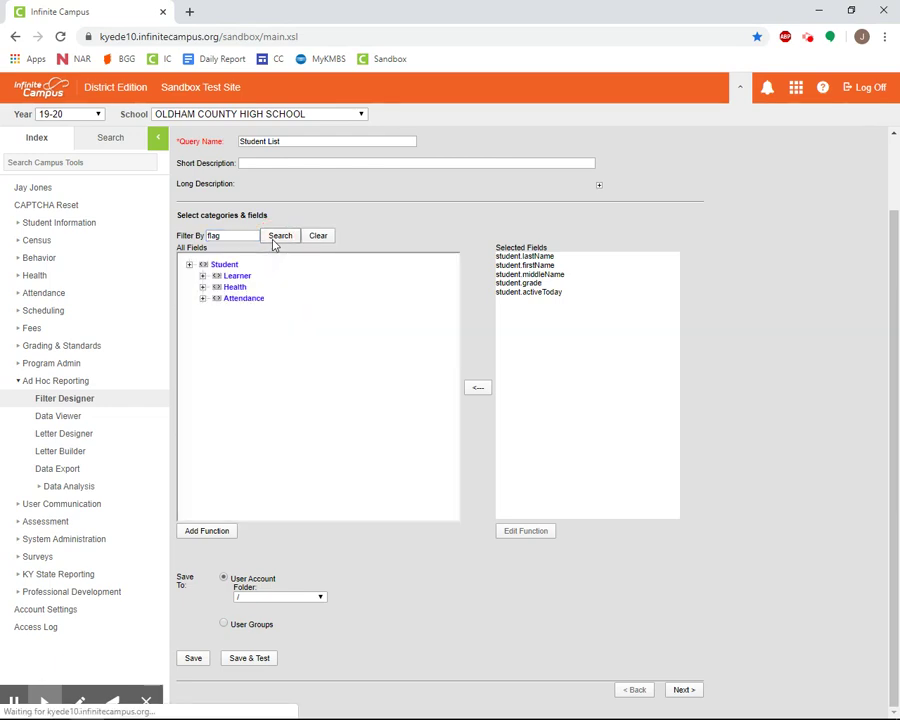
left_click(203, 277)
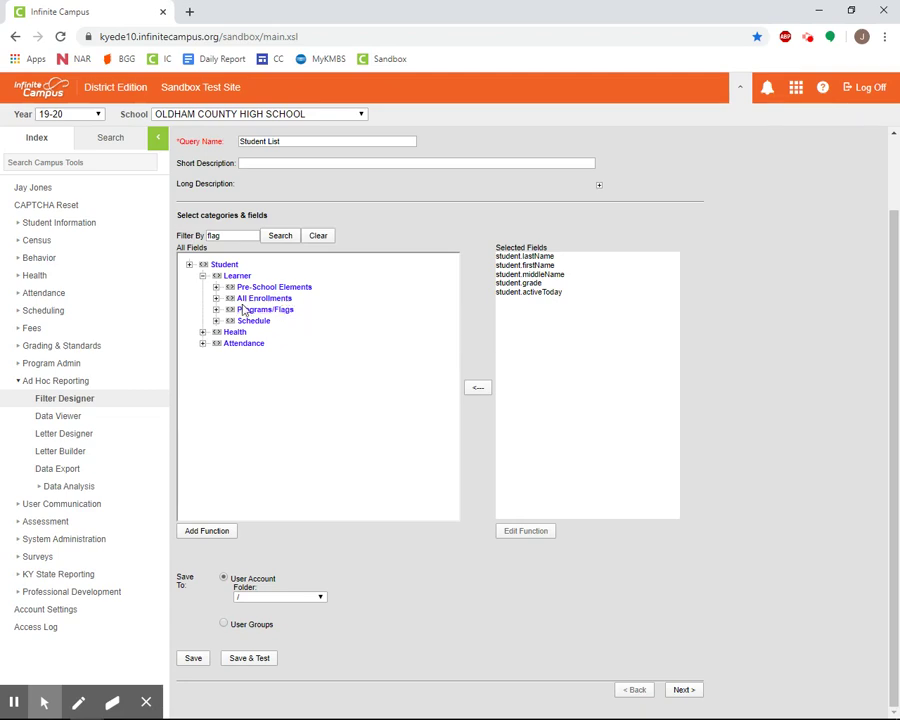
Add spProgram name, startDate and endDate from Programs/Flags to the Selected Fields
left_click(216, 310)
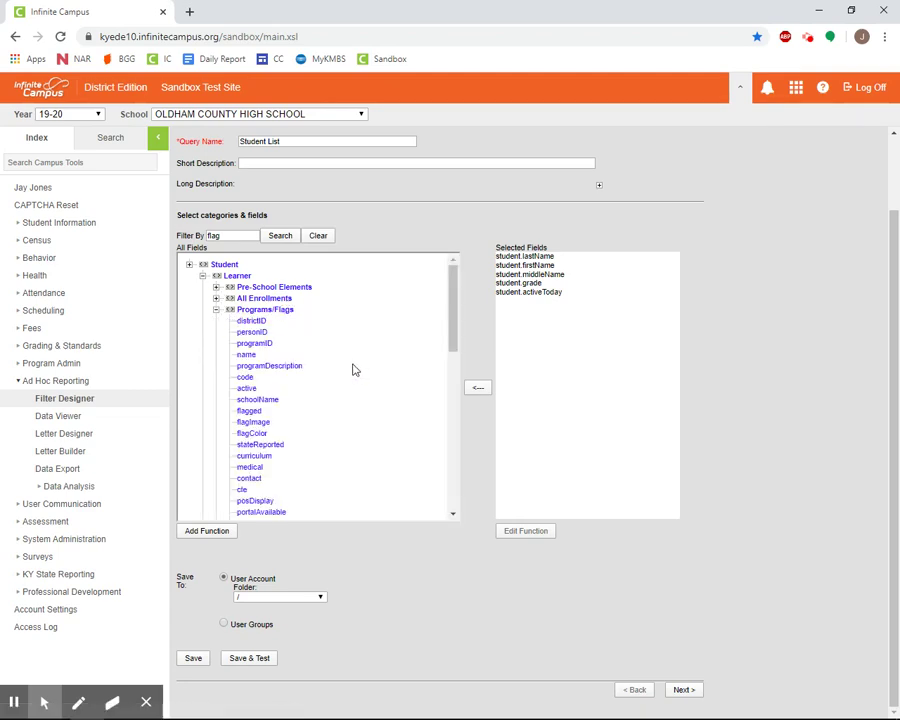
scroll(354, 368, "down", 1)
scroll(330, 405, "down", 1)
scroll(350, 413, "down", 2)
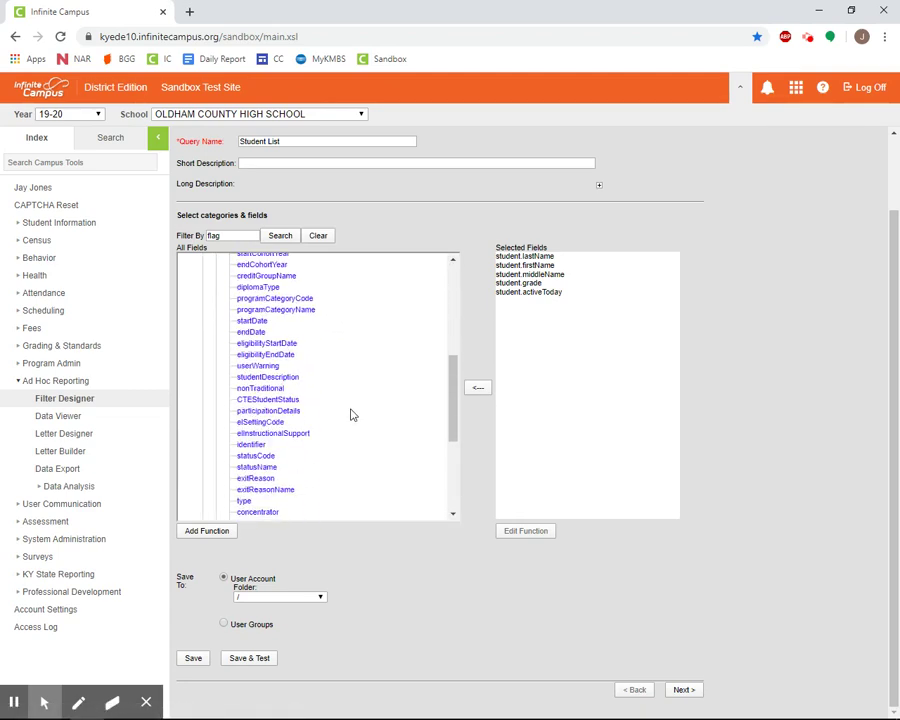
scroll(348, 412, "up", 4)
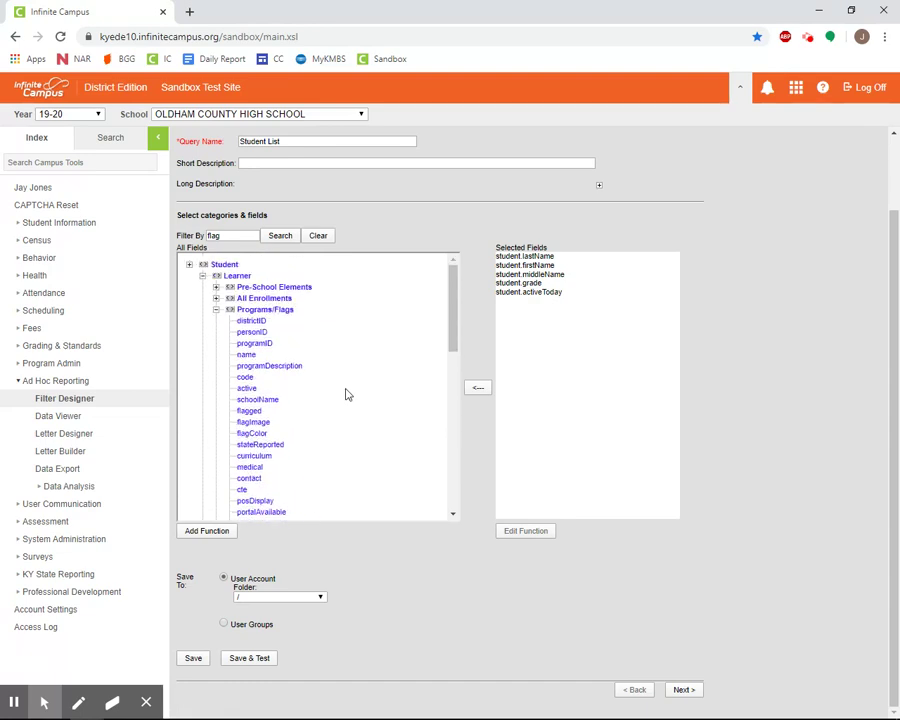
left_click(245, 354)
scroll(358, 381, "down", 1)
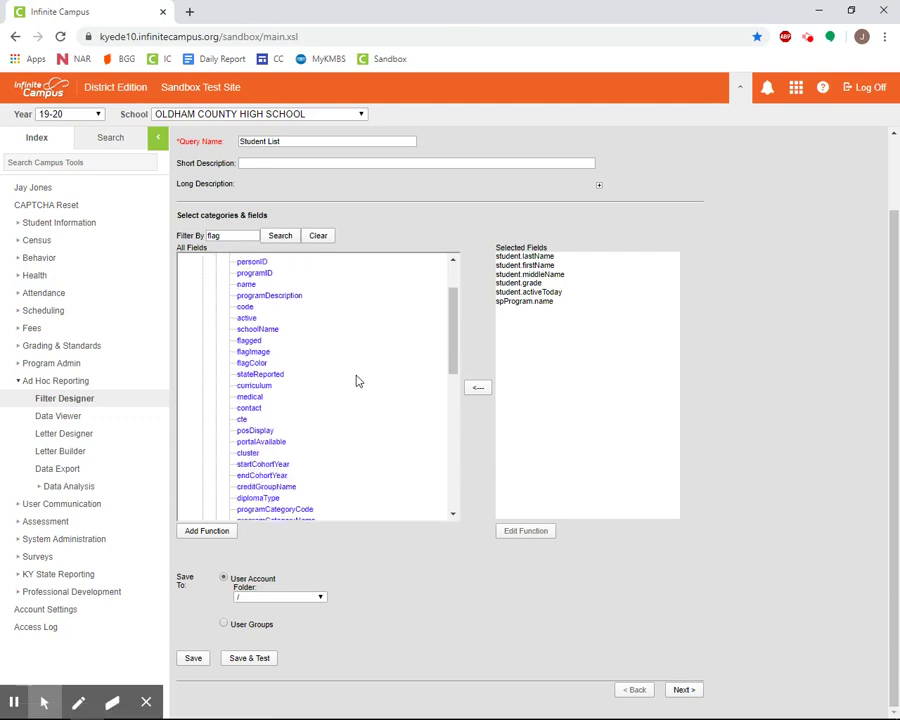
scroll(358, 381, "up", 1)
scroll(358, 381, "down", 4)
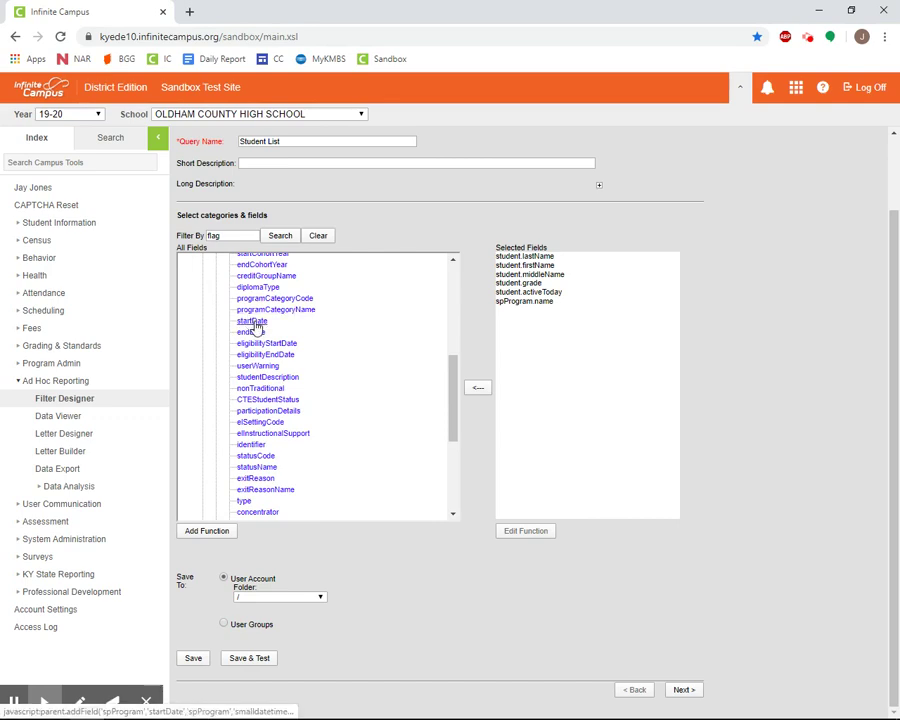
left_click(254, 322)
left_click(255, 332)
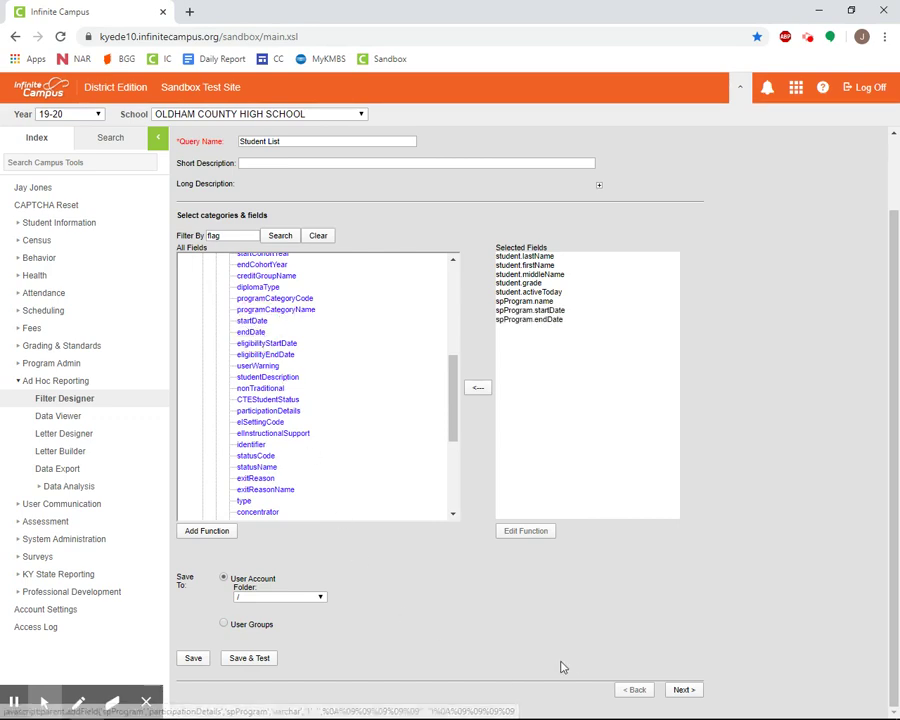
Save and test the query, viewing 12 records with program name and date columns full-screen
left_click(252, 657)
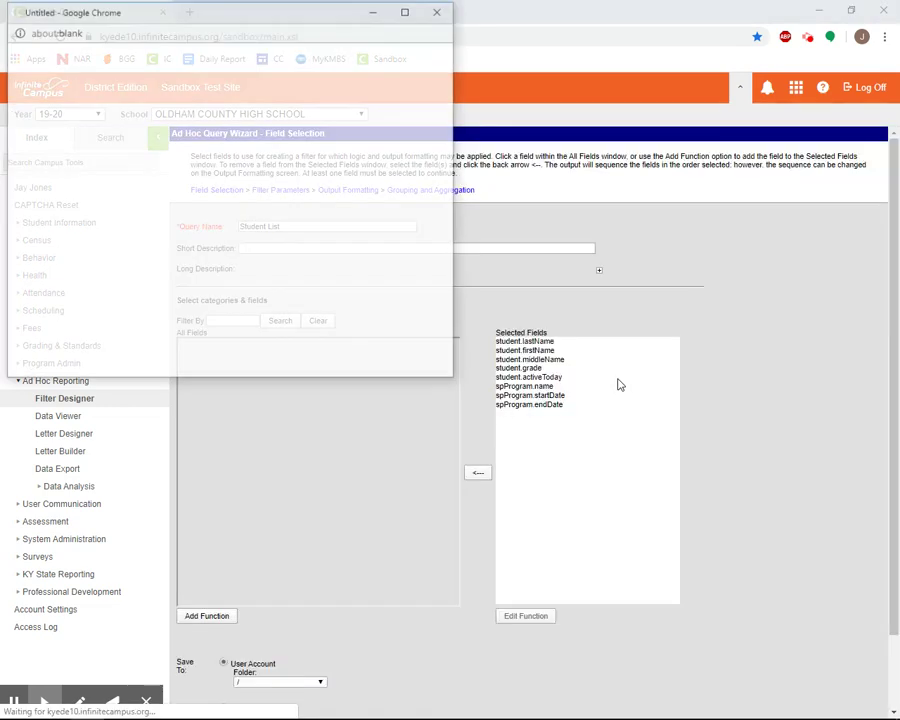
left_click(407, 11)
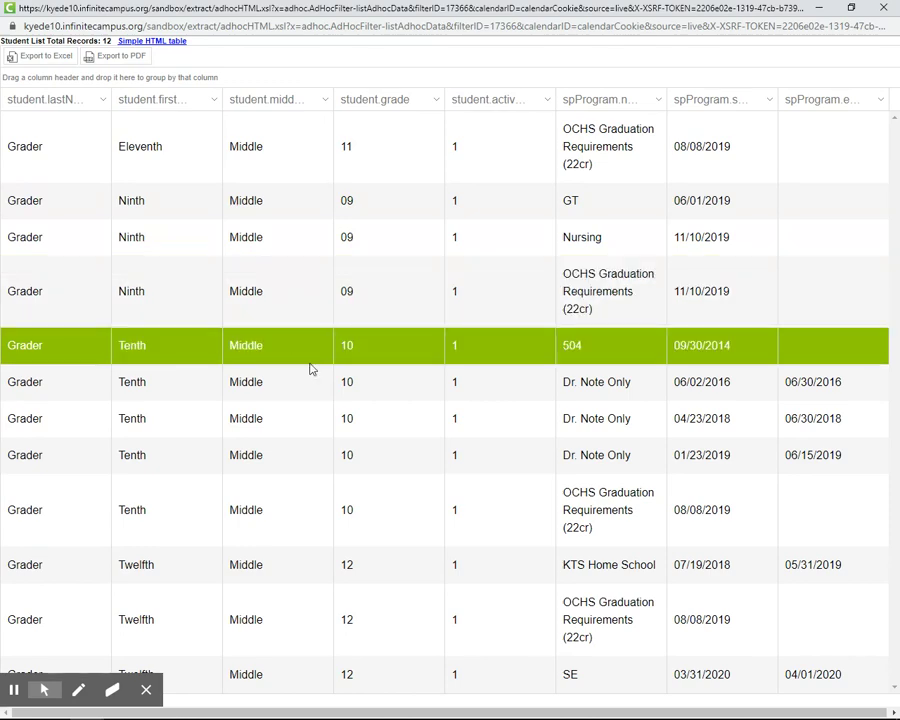
Close the results and remove spProgram.startDate from Selected Fields, leaving eight fields
left_click(881, 9)
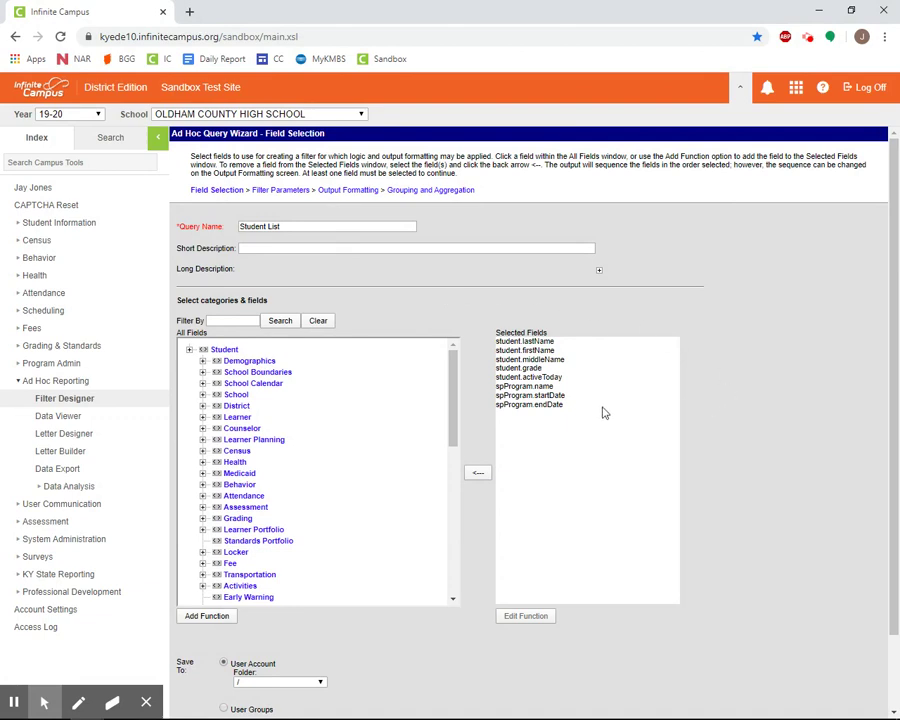
left_click(549, 396)
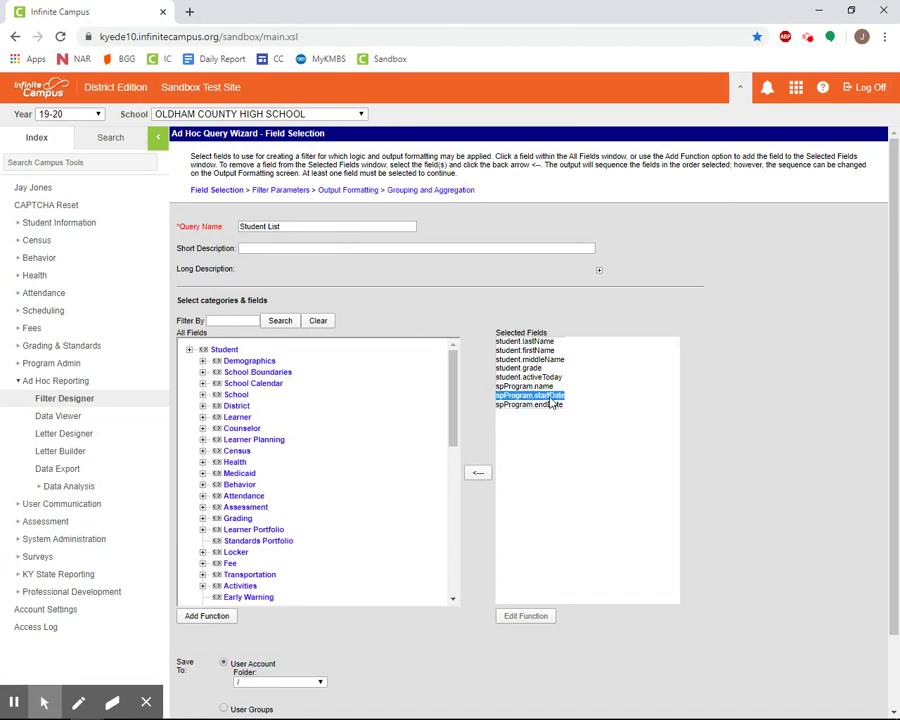
left_click(484, 481)
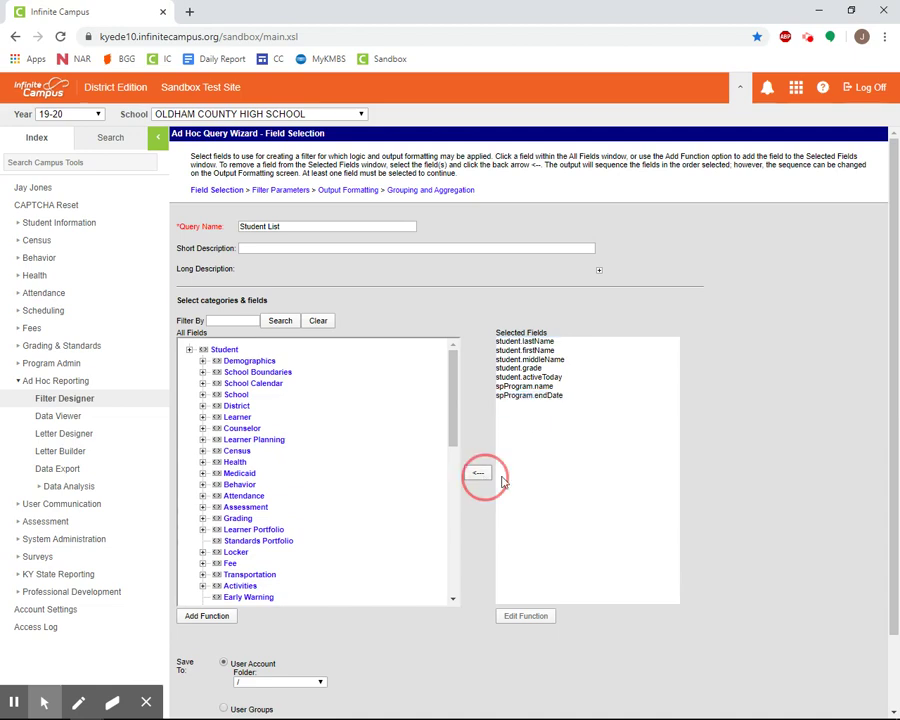
scroll(745, 426, "down", 2)
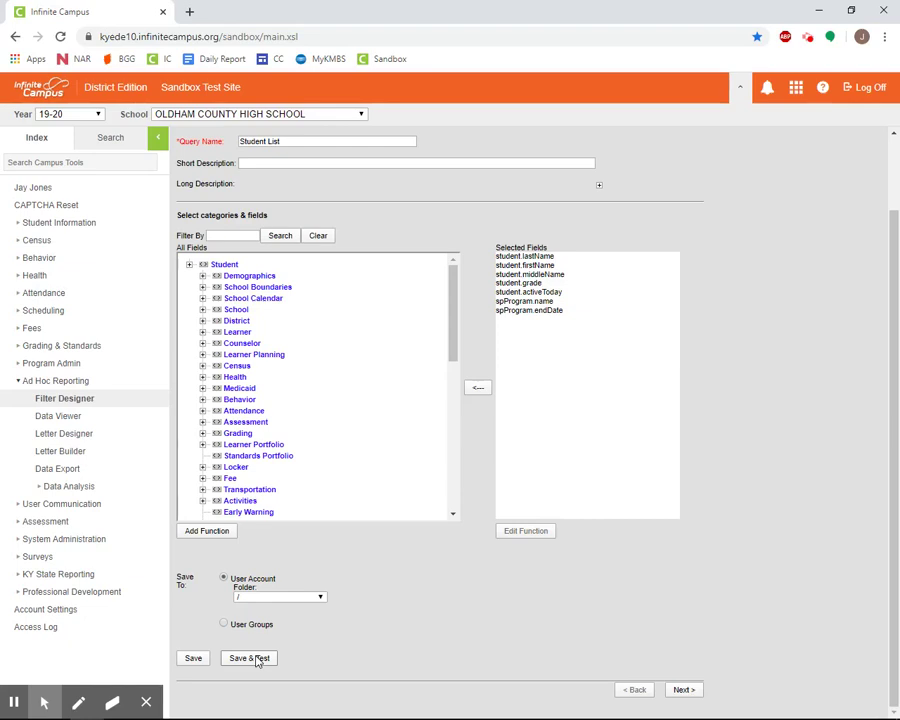
Save and re-run the query, then enlarge the results to check the 12 records with program name and end date
left_click(250, 658)
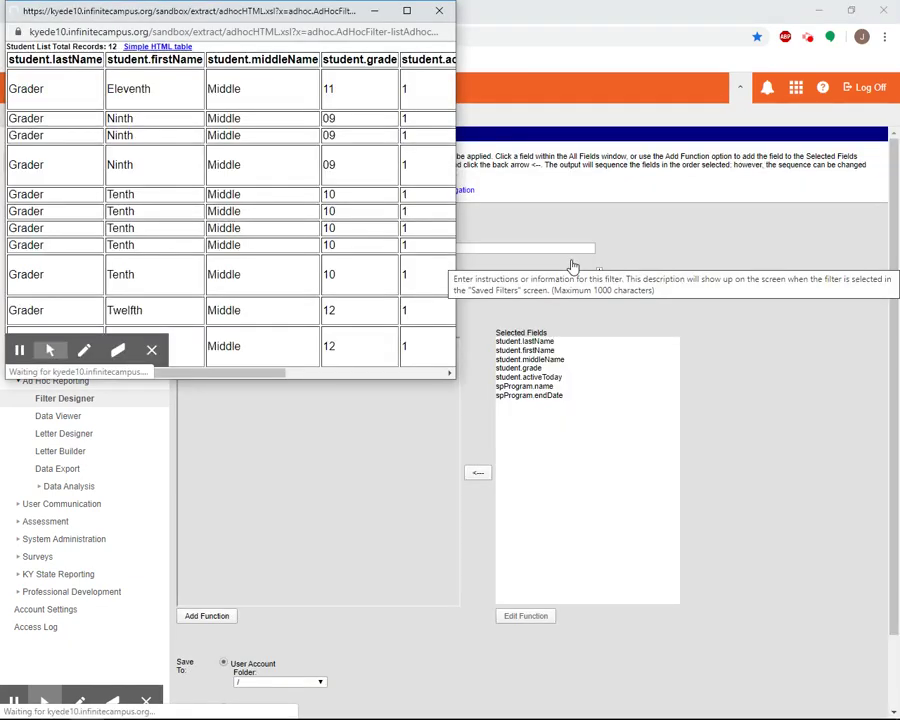
left_click(406, 10)
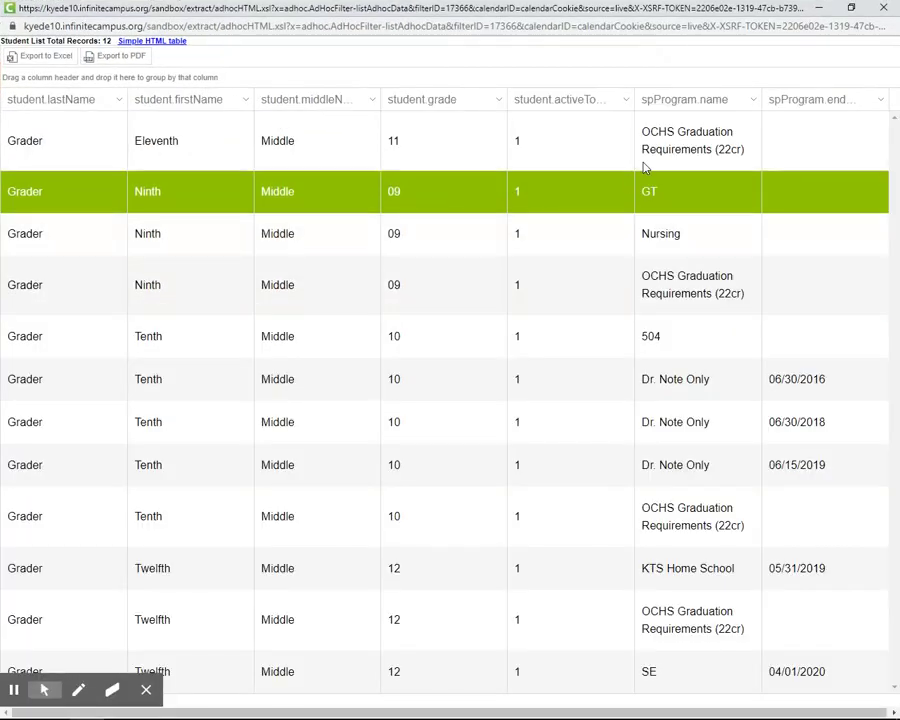